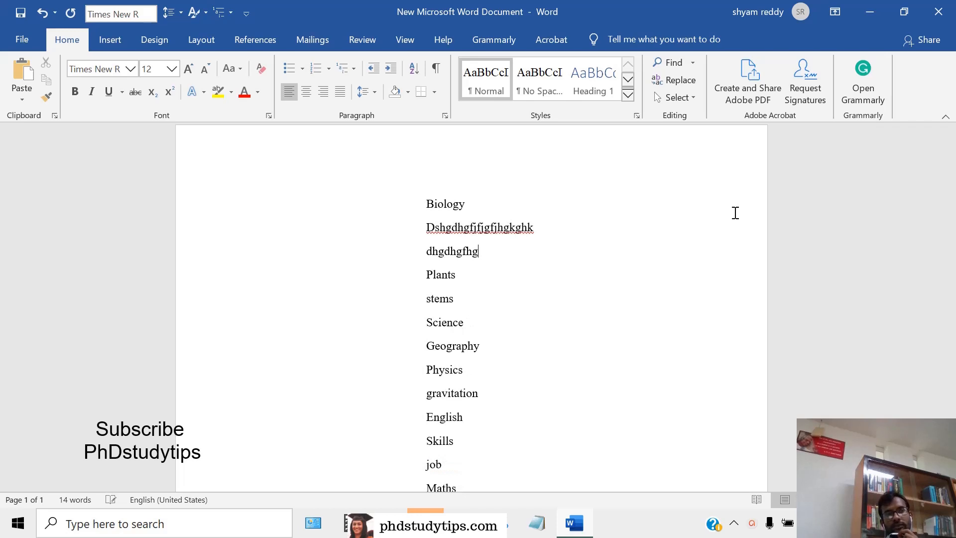
Finish the second filler line under Biology with "fjgfjg" and add the line "gdjhgfjhfkhjkgjhglk" below Plants
{"action": "type", "text": "fjgfjg"}
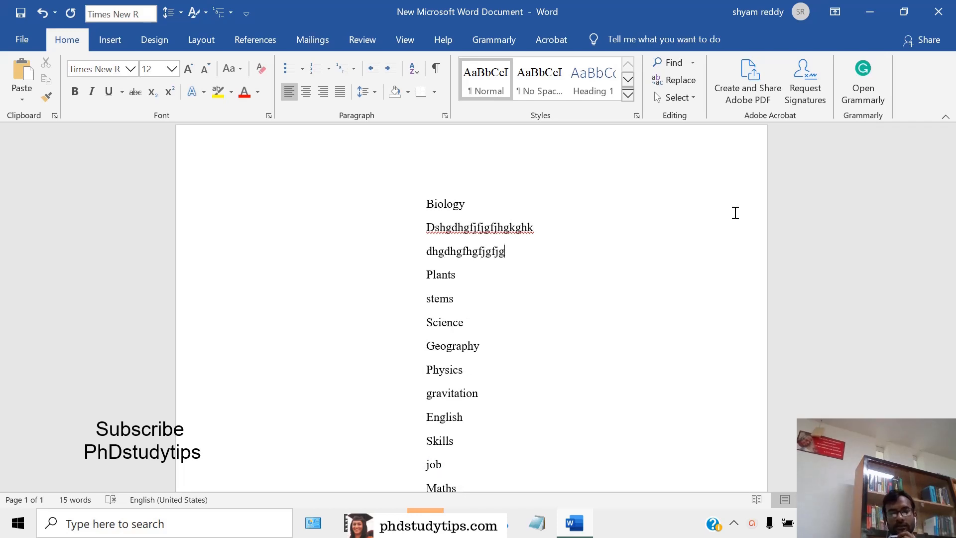
{"action": "key", "text": "Down"}
{"action": "key", "text": "Return"}
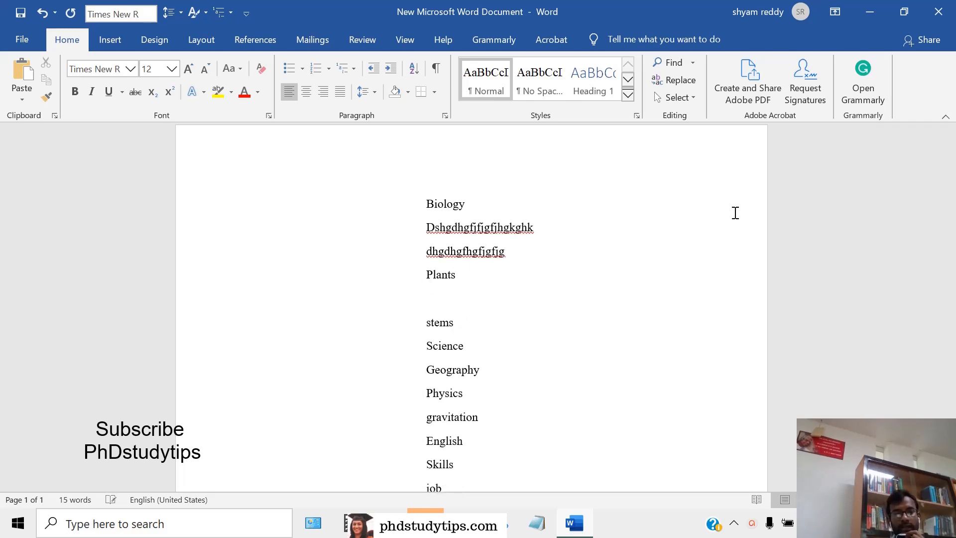
{"action": "type", "text": "gdjhgfjhfkhjkgjhglk"}
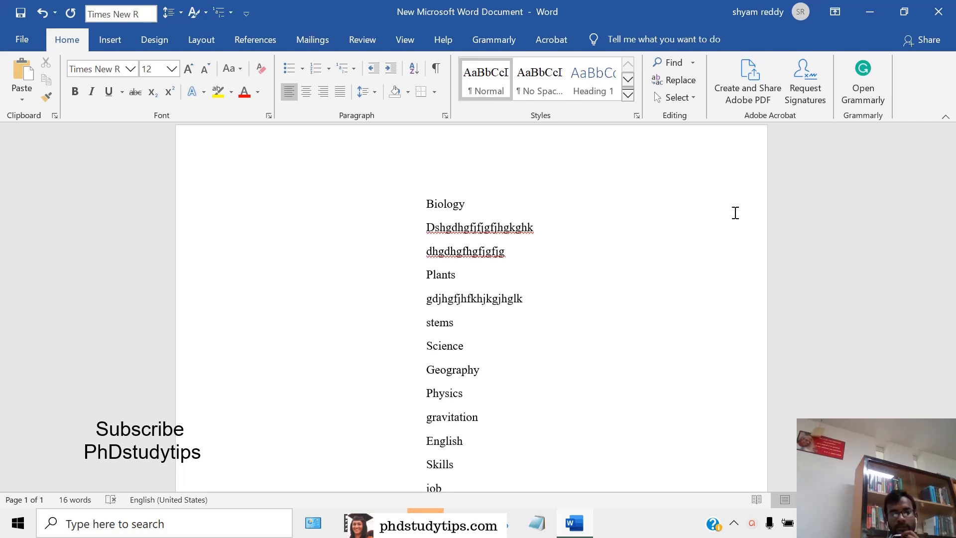
{"action": "key", "text": "Down"}
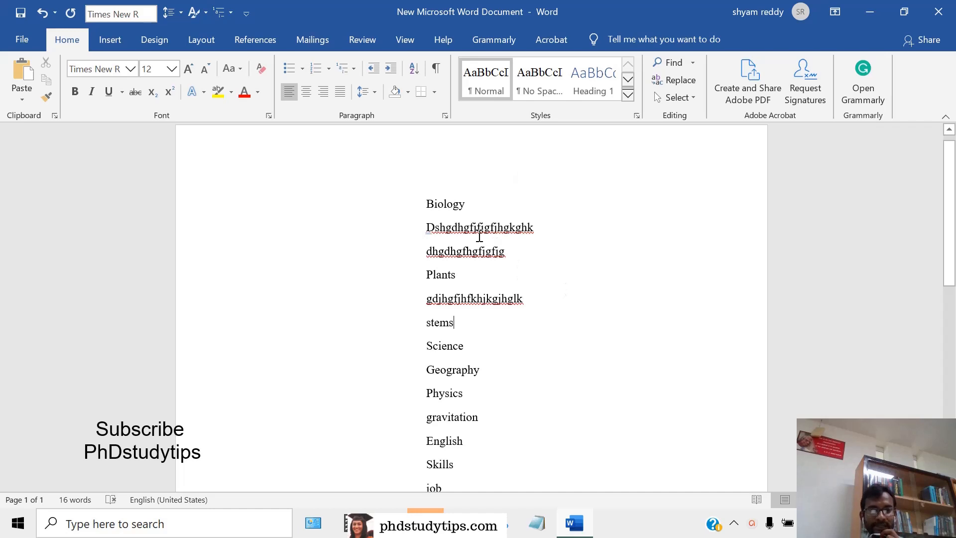
Review the subject list, examine the contents outline of the Wikipedia Essay article in the browser, and return to the Word document
{"action": "scroll", "coordinate": [504, 316], "scroll_direction": "down", "scroll_amount": 3}
{"action": "scroll", "coordinate": [531, 326], "scroll_direction": "up", "scroll_amount": 2}
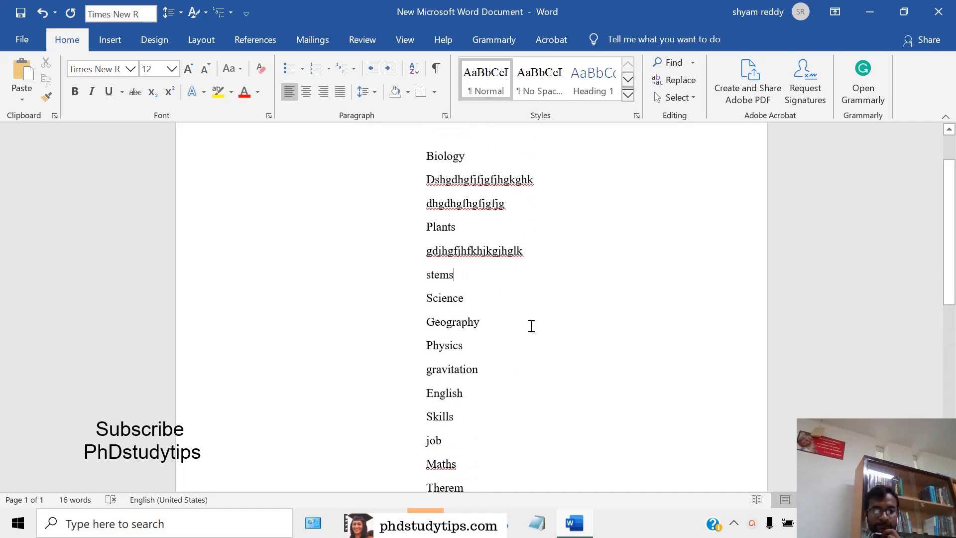
{"action": "scroll", "coordinate": [531, 314], "scroll_direction": "up", "scroll_amount": 2}
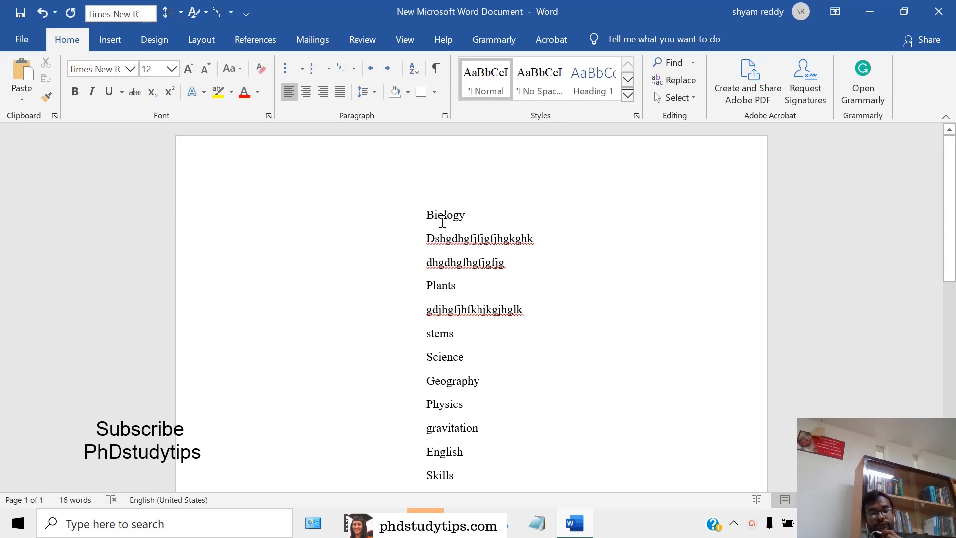
{"action": "key", "text": "alt+Tab"}
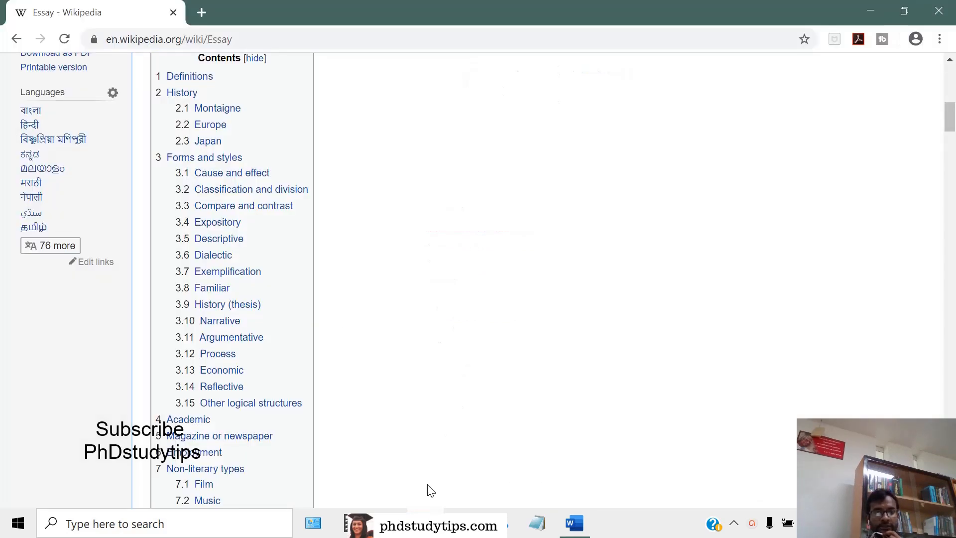
{"action": "scroll", "coordinate": [220, 254], "scroll_direction": "up", "scroll_amount": 3}
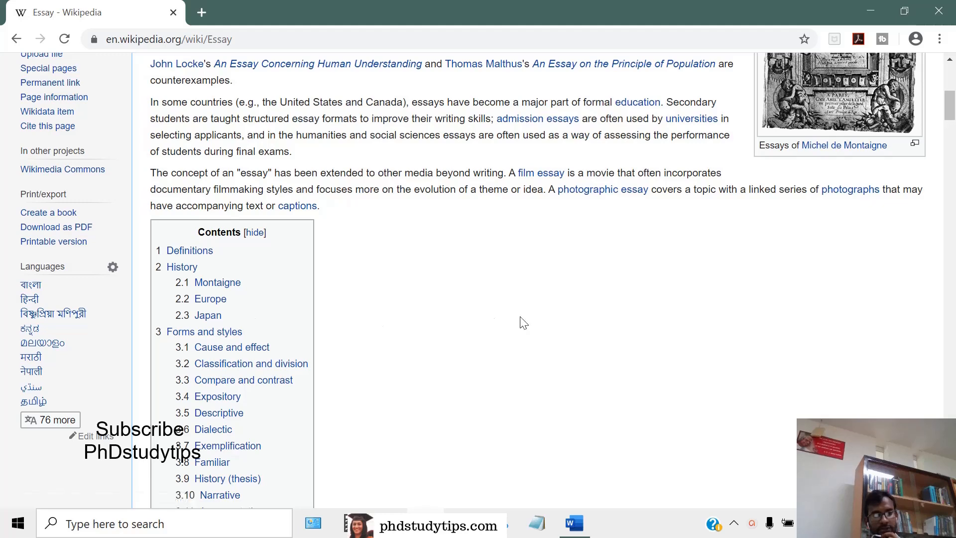
{"action": "left_click", "coordinate": [575, 523]}
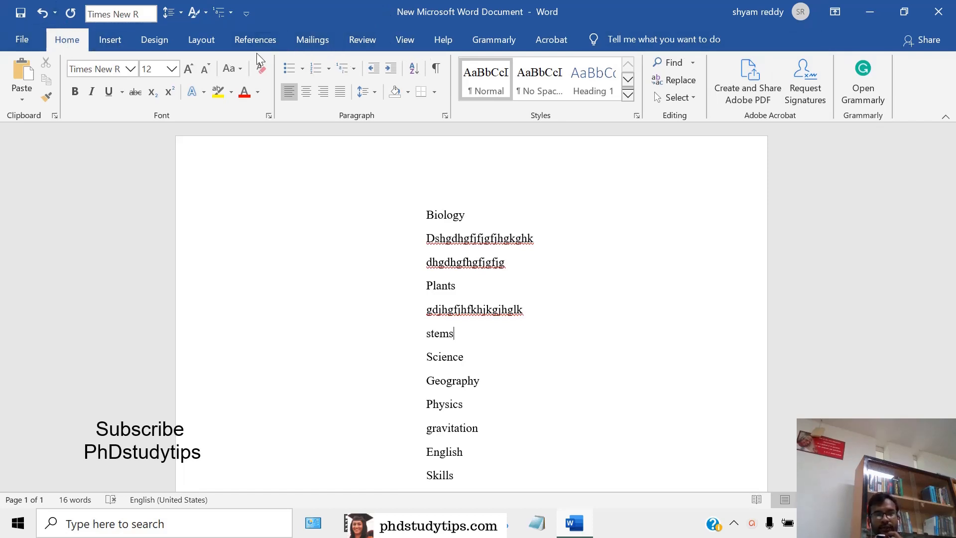
Show the Navigation pane and open the Styles pane, placing it over the blank area beside the subject list
{"action": "left_click", "coordinate": [405, 43]}
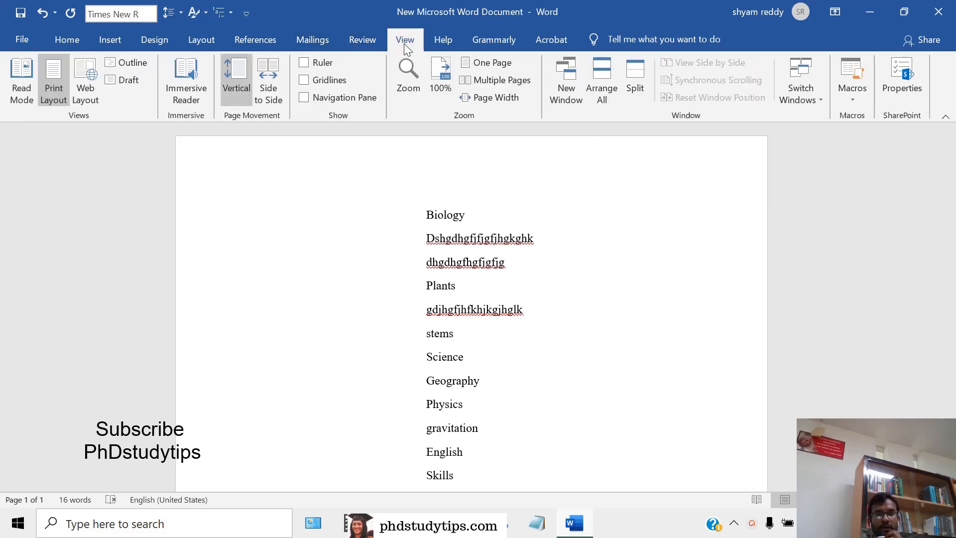
{"action": "left_click", "coordinate": [306, 97]}
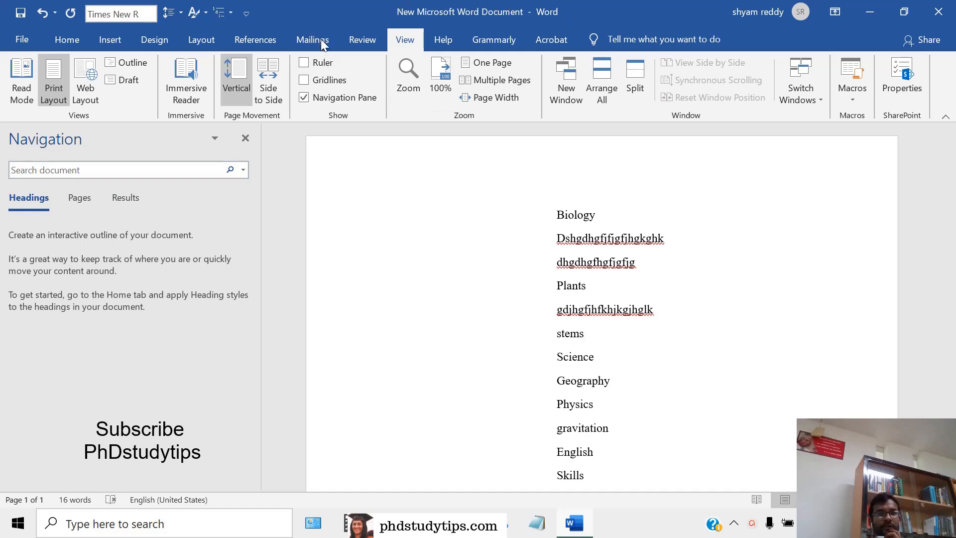
{"action": "left_click", "coordinate": [58, 43]}
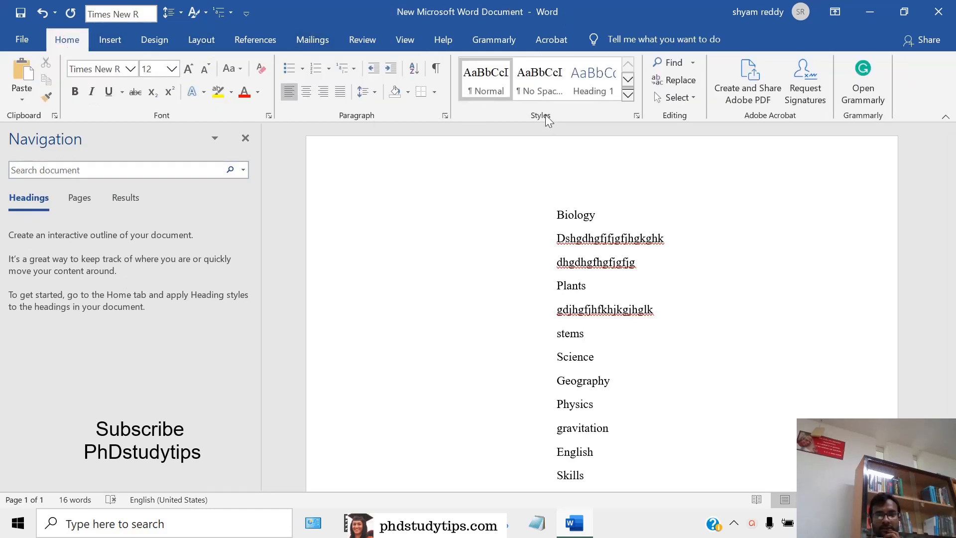
{"action": "left_click", "coordinate": [636, 116]}
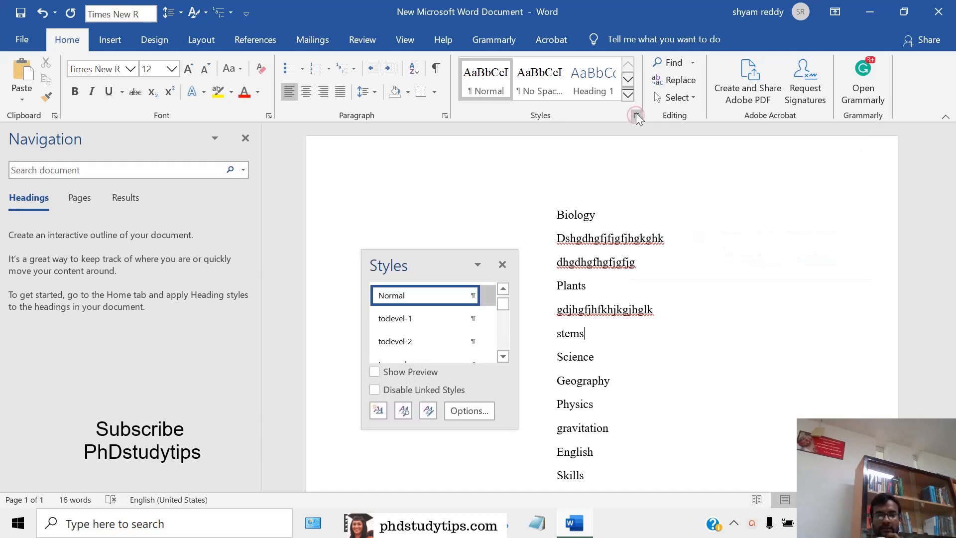
{"action": "left_click_drag", "start_coordinate": [429, 265], "coordinate": [844, 176]}
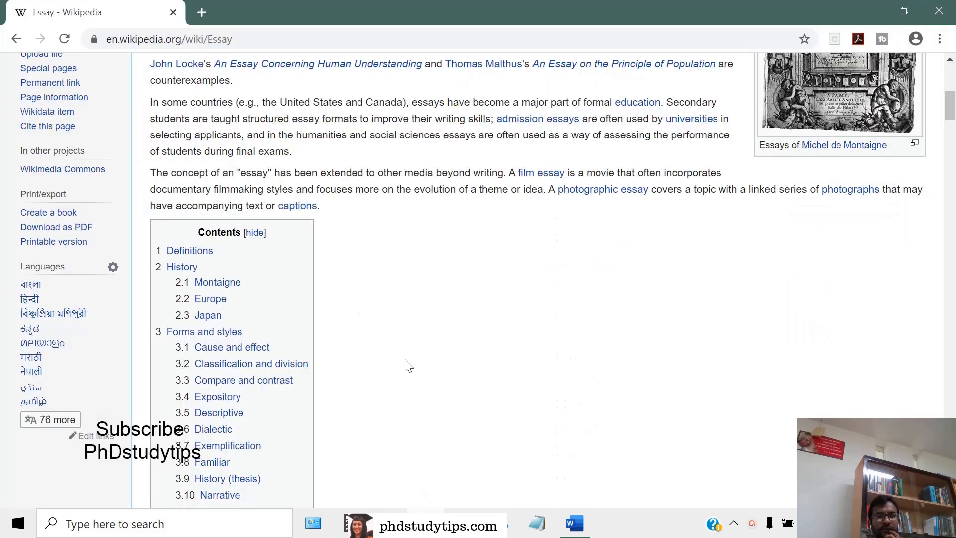
Apply the Heading 1 style to the Biology line
{"action": "scroll", "coordinate": [209, 266], "scroll_direction": "down", "scroll_amount": 3}
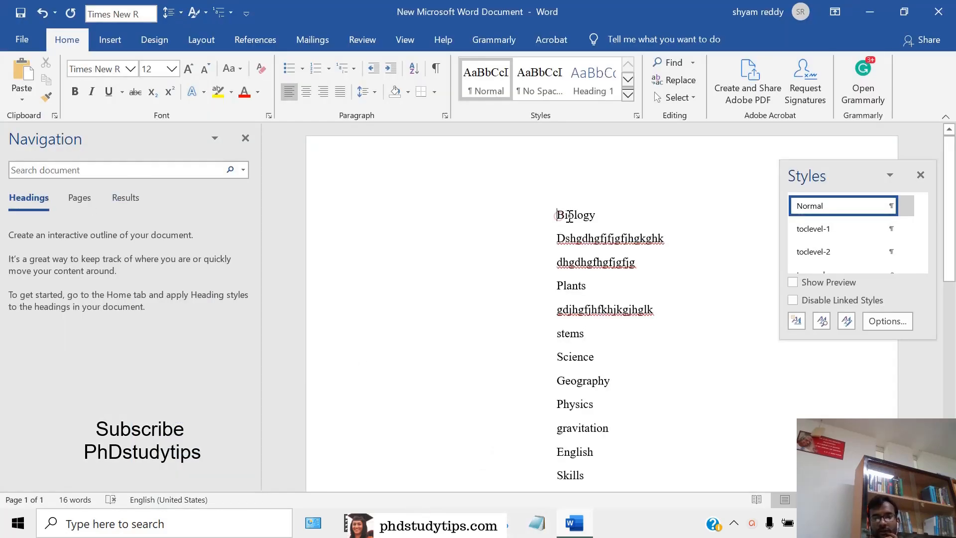
{"action": "left_click_drag", "start_coordinate": [558, 216], "coordinate": [600, 216]}
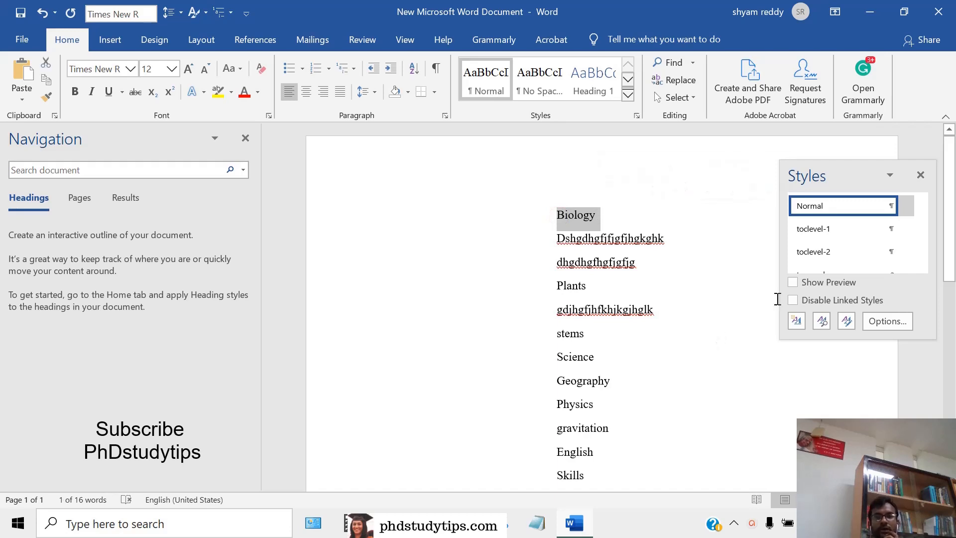
{"action": "scroll", "coordinate": [865, 247], "scroll_direction": "down", "scroll_amount": 1}
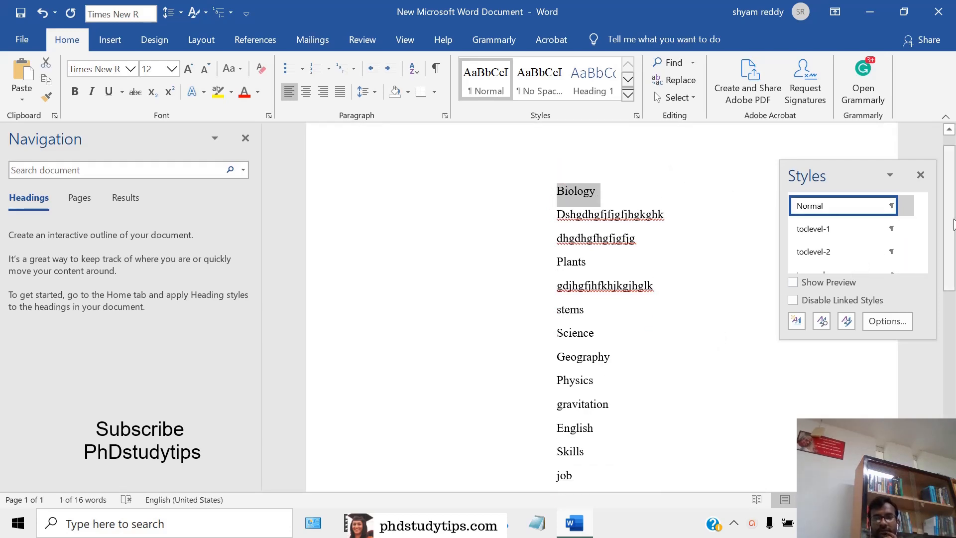
{"action": "scroll", "coordinate": [480, 235], "scroll_direction": "up", "scroll_amount": 1}
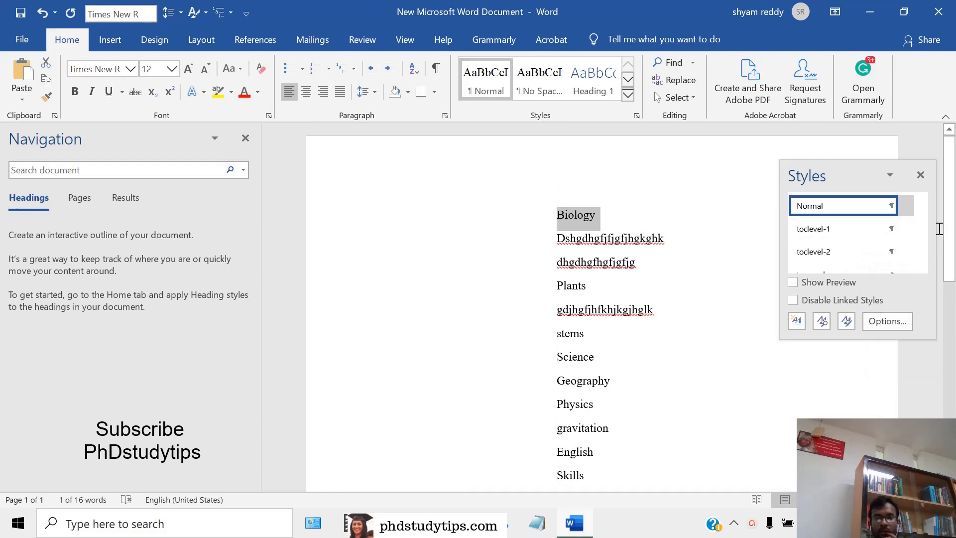
{"action": "left_click_drag", "start_coordinate": [921, 216], "coordinate": [921, 231]}
{"action": "left_click", "coordinate": [833, 204]}
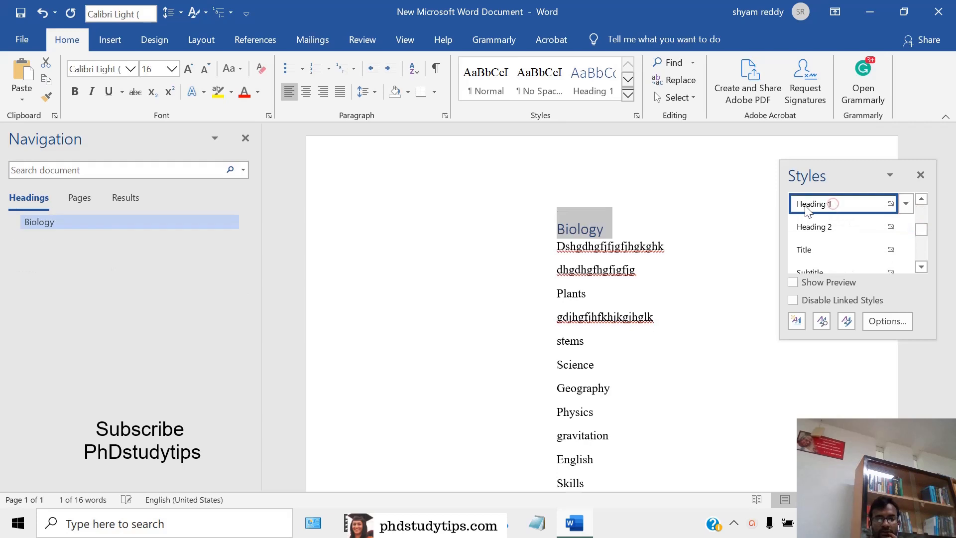
Apply the Heading 2 style to the Plants line, leaving the filler lines above as normal text
{"action": "left_click_drag", "start_coordinate": [558, 248], "coordinate": [664, 244]}
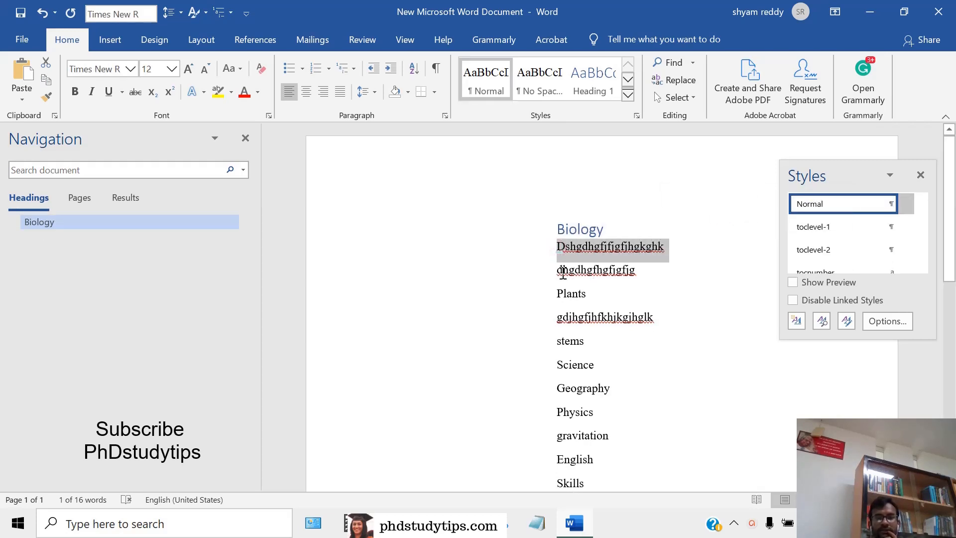
{"action": "left_click_drag", "start_coordinate": [562, 273], "coordinate": [664, 283]}
{"action": "left_click", "coordinate": [665, 284]}
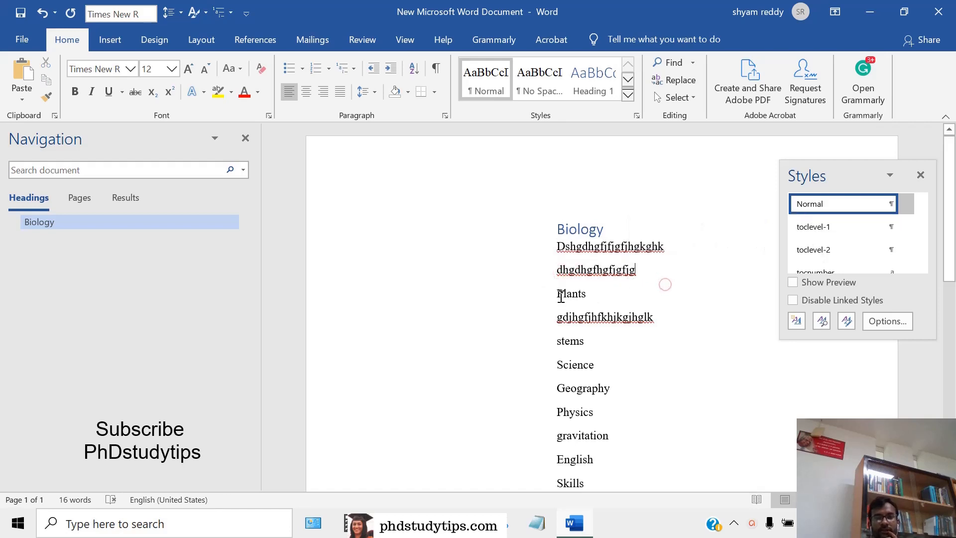
{"action": "left_click_drag", "start_coordinate": [557, 295], "coordinate": [591, 291]}
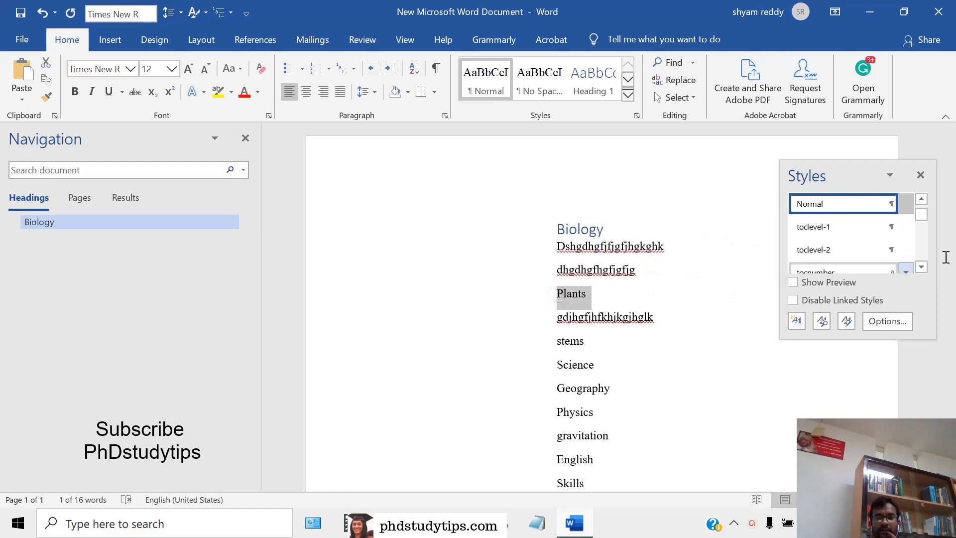
{"action": "left_click_drag", "start_coordinate": [919, 216], "coordinate": [921, 229]}
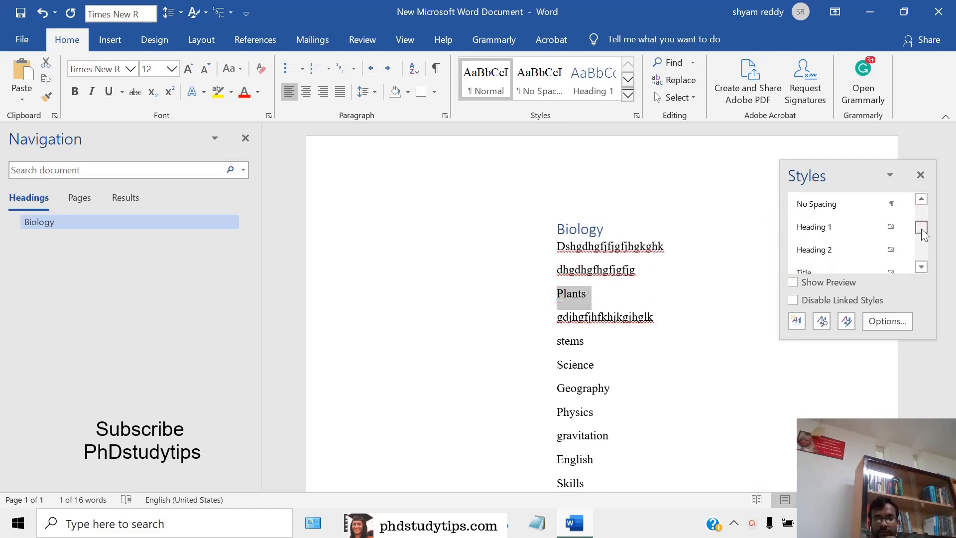
{"action": "left_click", "coordinate": [847, 252]}
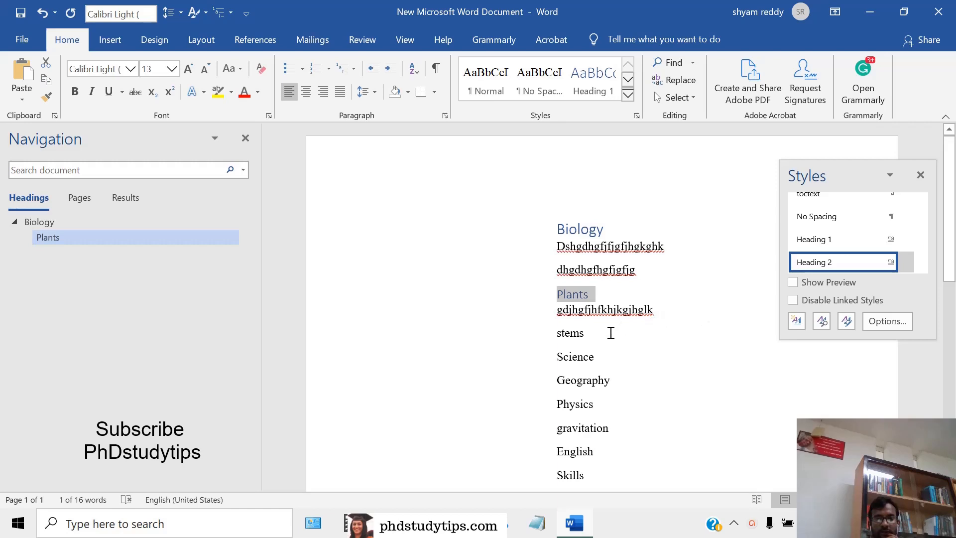
Apply the Heading 2 style to the stems line
{"action": "left_click_drag", "start_coordinate": [556, 335], "coordinate": [589, 333]}
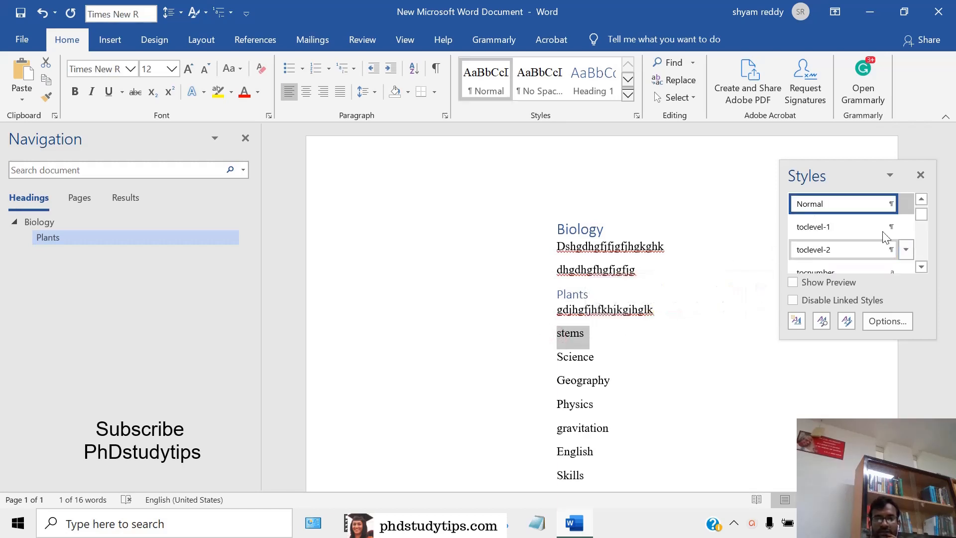
{"action": "left_click", "coordinate": [907, 250]}
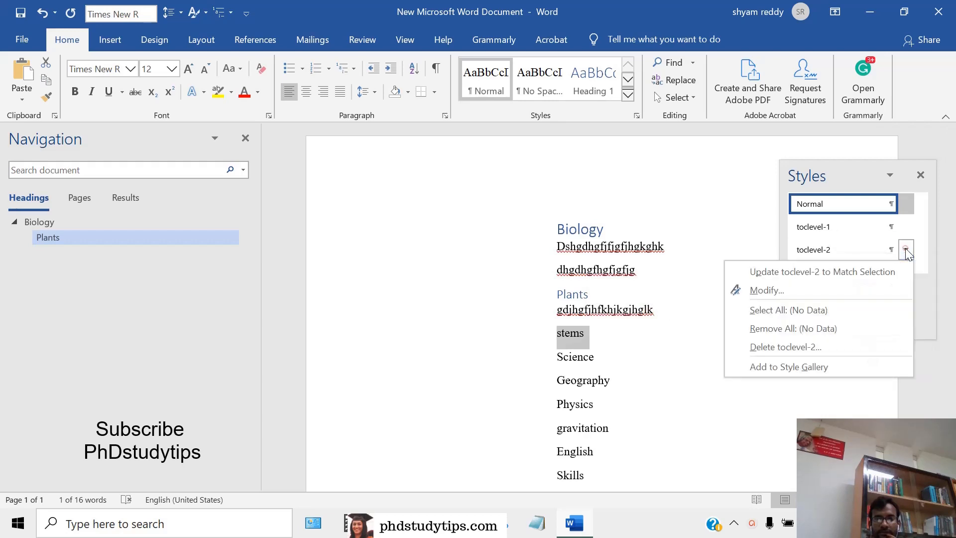
{"action": "left_click", "coordinate": [907, 250]}
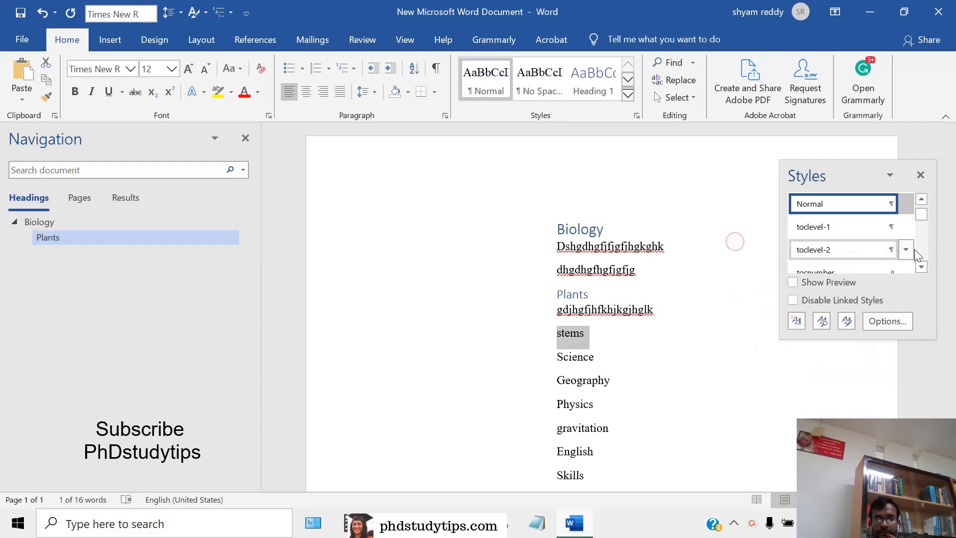
{"action": "left_click", "coordinate": [919, 264]}
{"action": "left_click", "coordinate": [919, 264]}
{"action": "left_click", "coordinate": [919, 264]}
{"action": "left_click", "coordinate": [919, 264]}
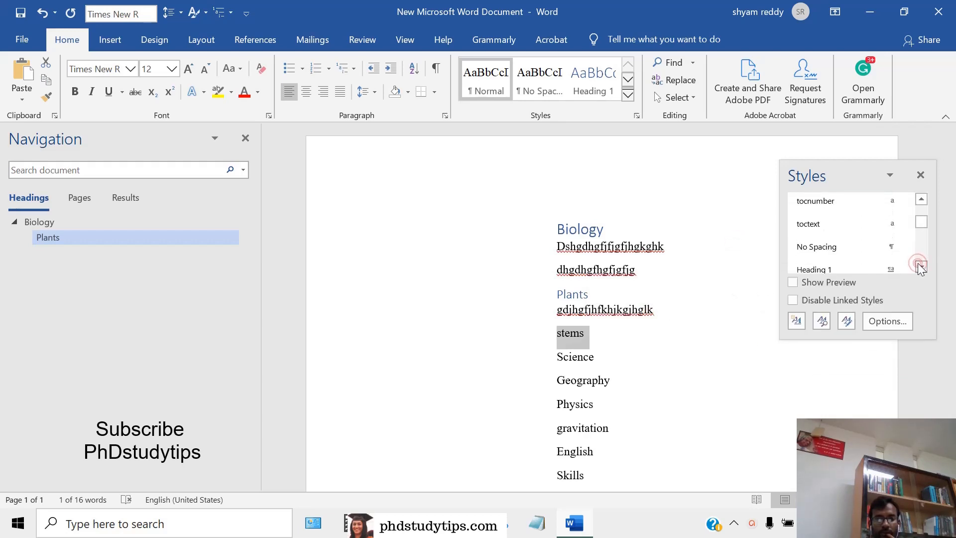
{"action": "left_click", "coordinate": [918, 264]}
{"action": "left_click", "coordinate": [920, 264]}
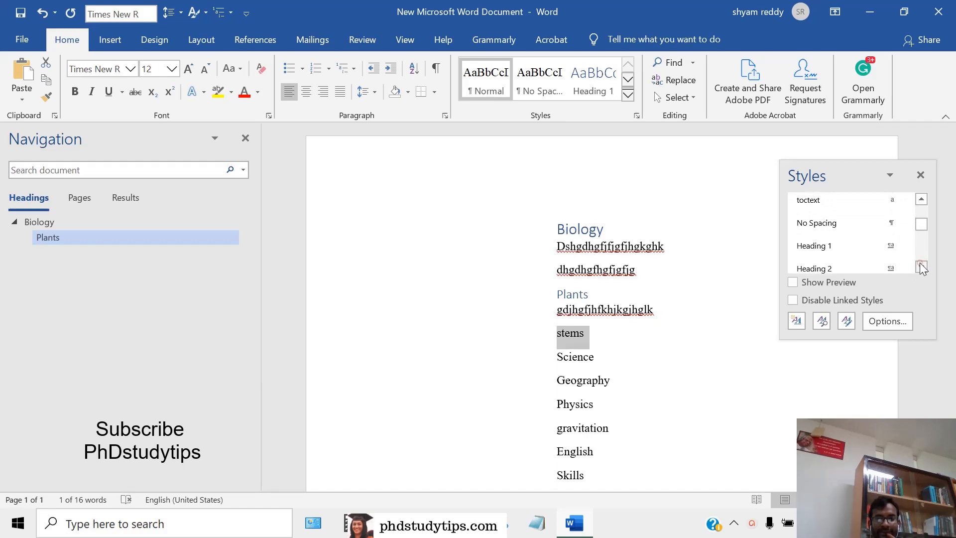
{"action": "left_click", "coordinate": [836, 268]}
Apply the Heading 1 style to the Science line
{"action": "scroll", "coordinate": [624, 369], "scroll_direction": "down", "scroll_amount": 1}
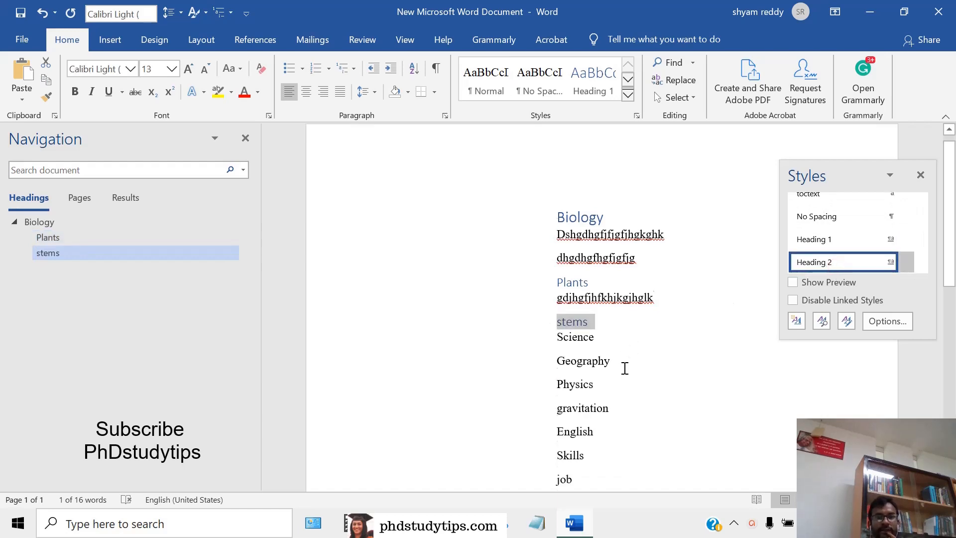
{"action": "left_click_drag", "start_coordinate": [559, 324], "coordinate": [600, 326]}
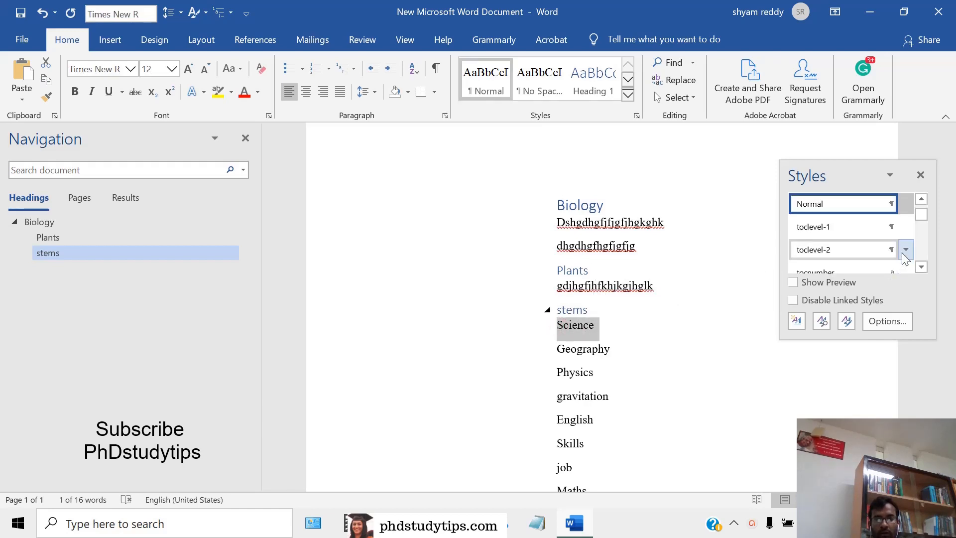
{"action": "left_click_drag", "start_coordinate": [922, 218], "coordinate": [921, 229]}
{"action": "left_click", "coordinate": [846, 241]}
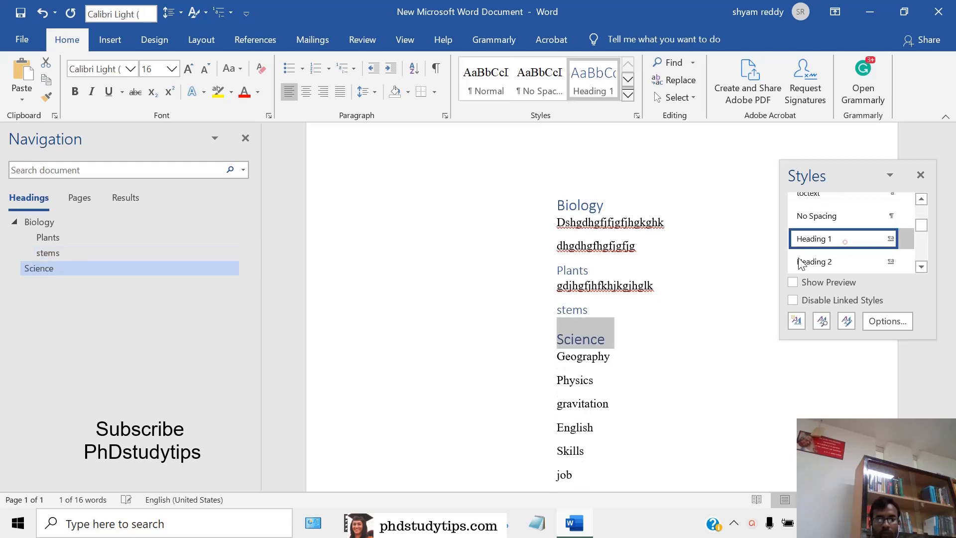
Apply the Heading 2 style to the Geography line under Science
{"action": "left_click_drag", "start_coordinate": [560, 360], "coordinate": [630, 352]}
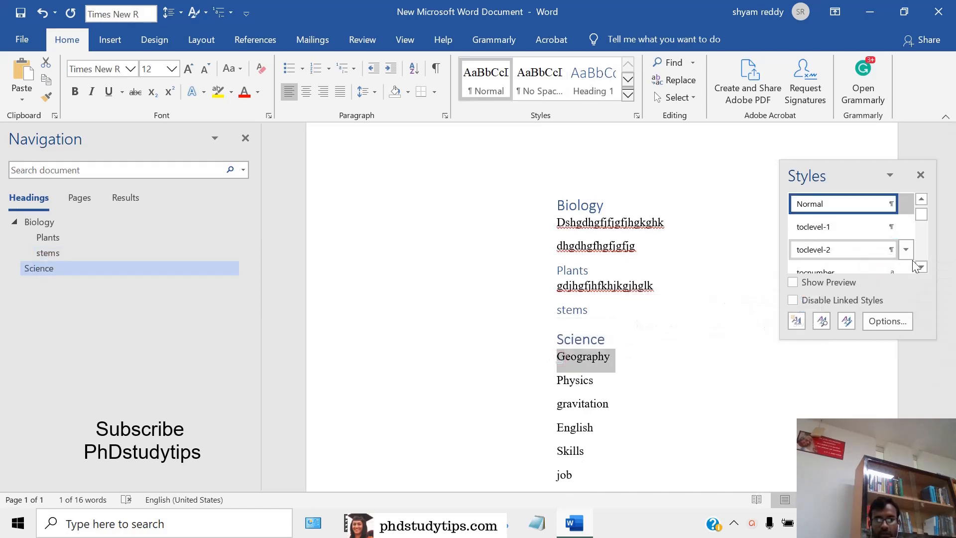
{"action": "left_click", "coordinate": [922, 268]}
{"action": "left_click", "coordinate": [923, 268]}
{"action": "left_click", "coordinate": [923, 268]}
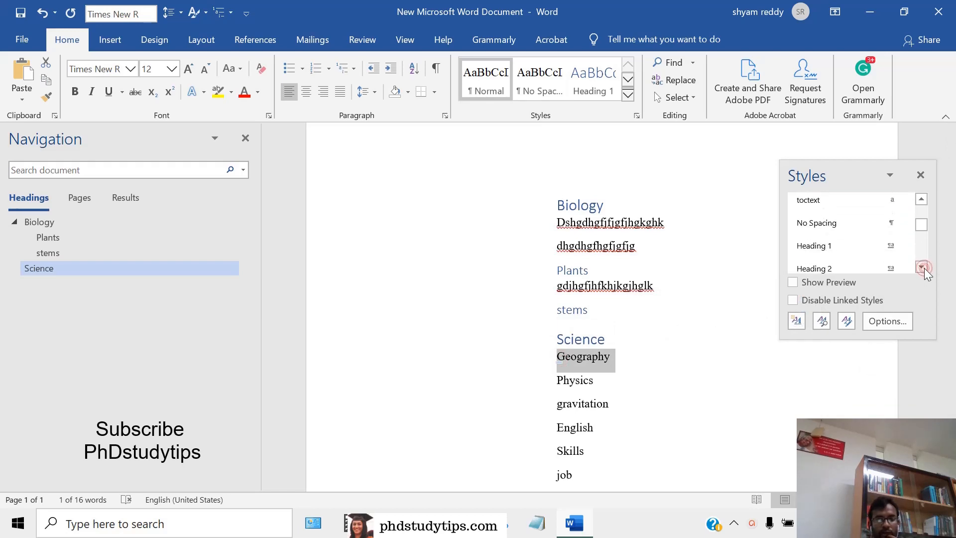
{"action": "left_click", "coordinate": [923, 268]}
{"action": "left_click", "coordinate": [812, 251]}
Apply the Heading 2 style to the Physics line under Science
{"action": "left_click_drag", "start_coordinate": [561, 377], "coordinate": [602, 369]}
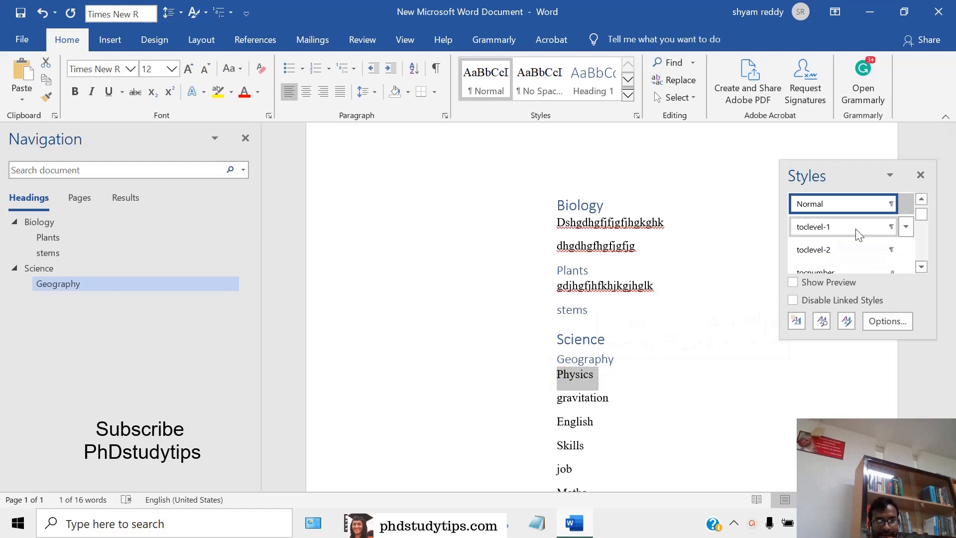
{"action": "left_click", "coordinate": [922, 268]}
{"action": "left_click", "coordinate": [921, 268]}
{"action": "left_click", "coordinate": [922, 268]}
{"action": "left_click", "coordinate": [922, 268]}
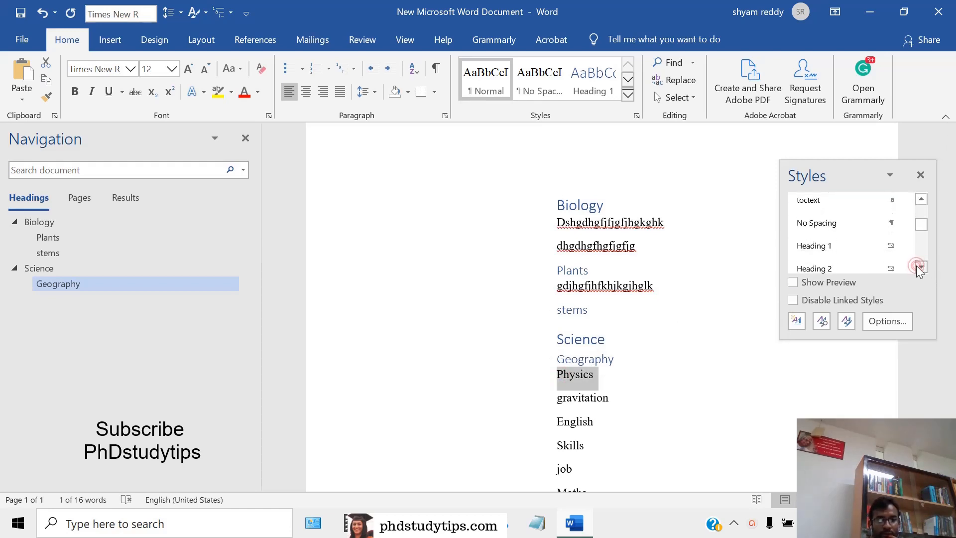
{"action": "left_click", "coordinate": [922, 268]}
{"action": "left_click", "coordinate": [831, 257]}
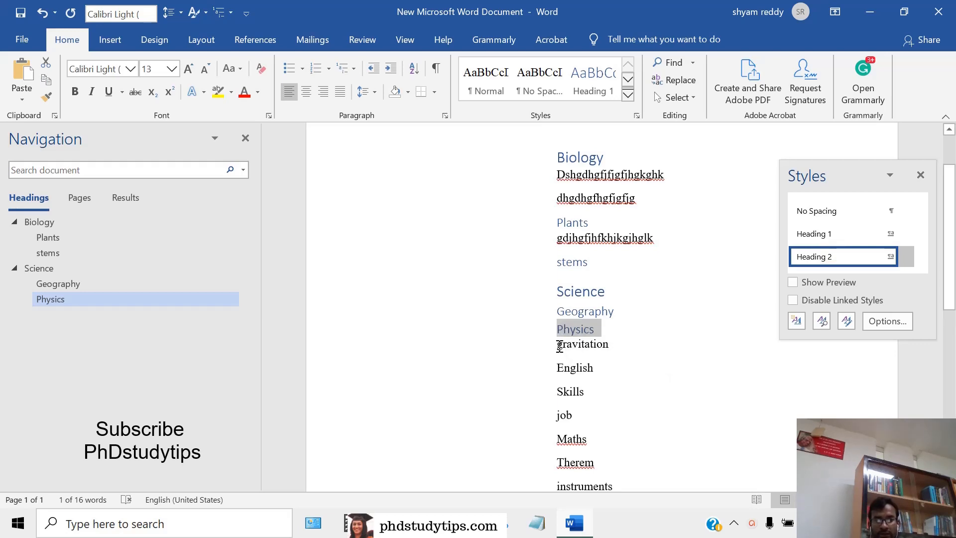
Apply the Heading 3 style to the gravitation line under Physics
{"action": "left_click_drag", "start_coordinate": [559, 346], "coordinate": [607, 347]}
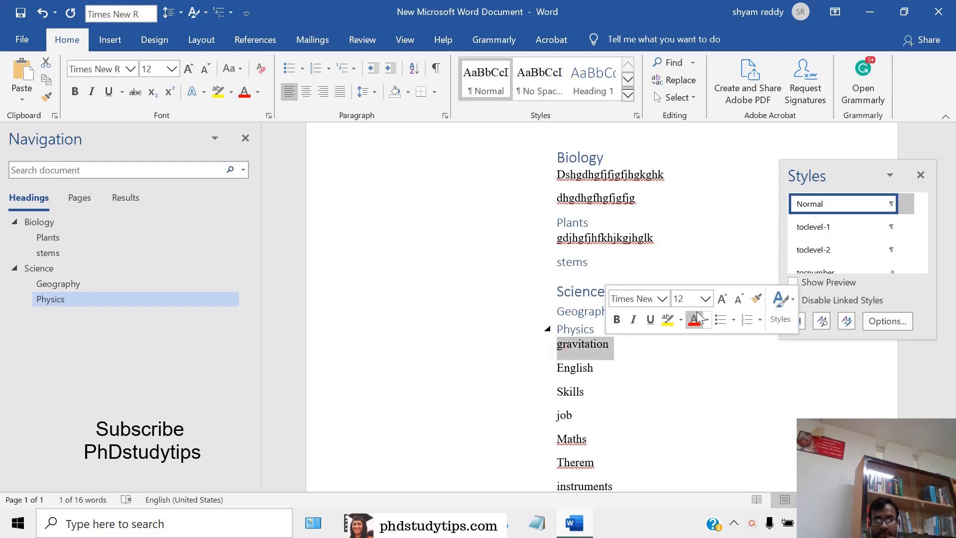
{"action": "left_click", "coordinate": [921, 268]}
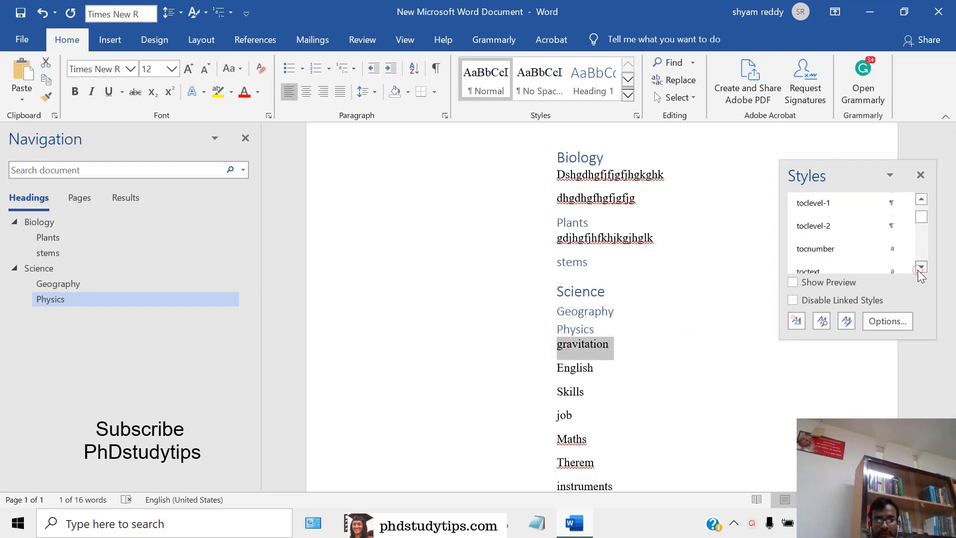
{"action": "left_click", "coordinate": [921, 268]}
{"action": "left_click", "coordinate": [921, 267]}
{"action": "left_click", "coordinate": [921, 268]}
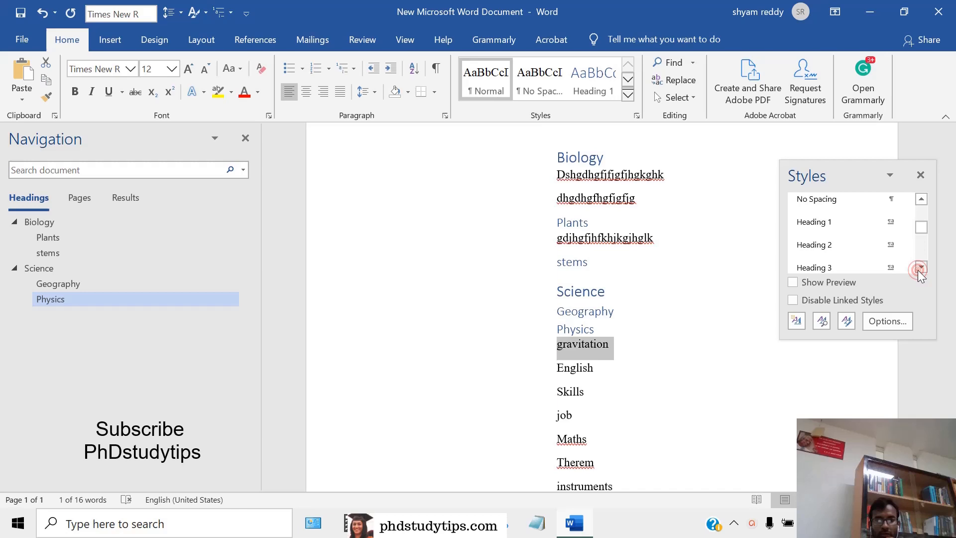
{"action": "left_click", "coordinate": [844, 269]}
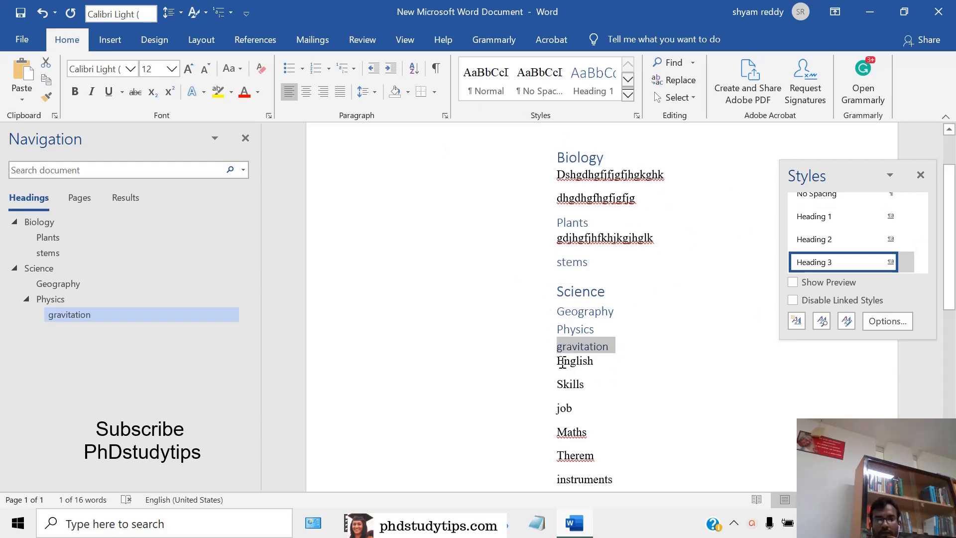
Apply the Heading 1 style to the English line
{"action": "double_click", "coordinate": [583, 361]}
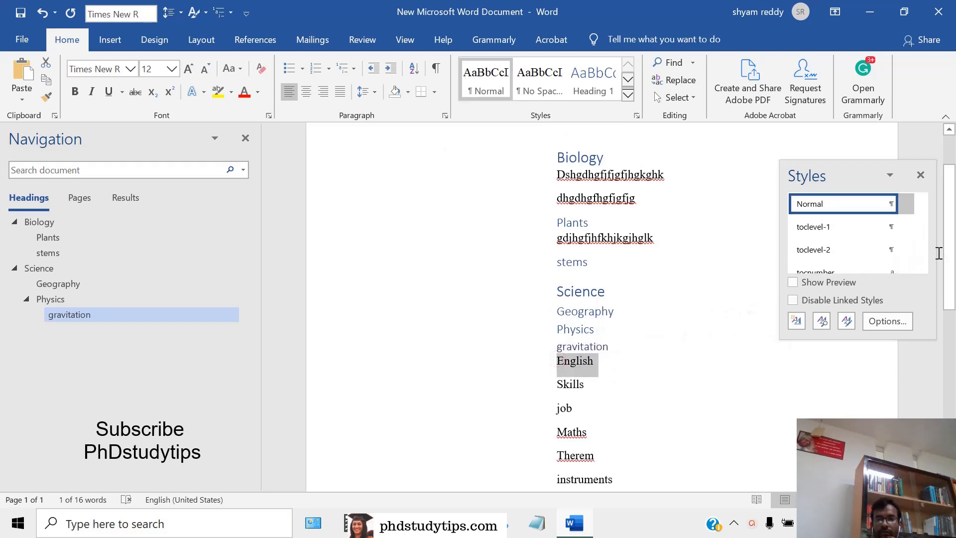
{"action": "left_click", "coordinate": [921, 267]}
{"action": "left_click", "coordinate": [921, 267]}
{"action": "left_click", "coordinate": [921, 267]}
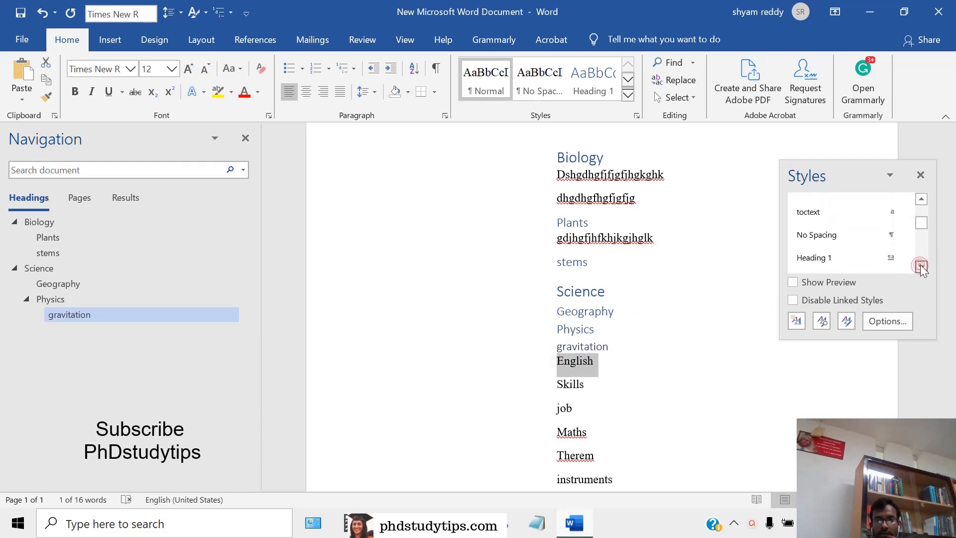
{"action": "left_click", "coordinate": [827, 263]}
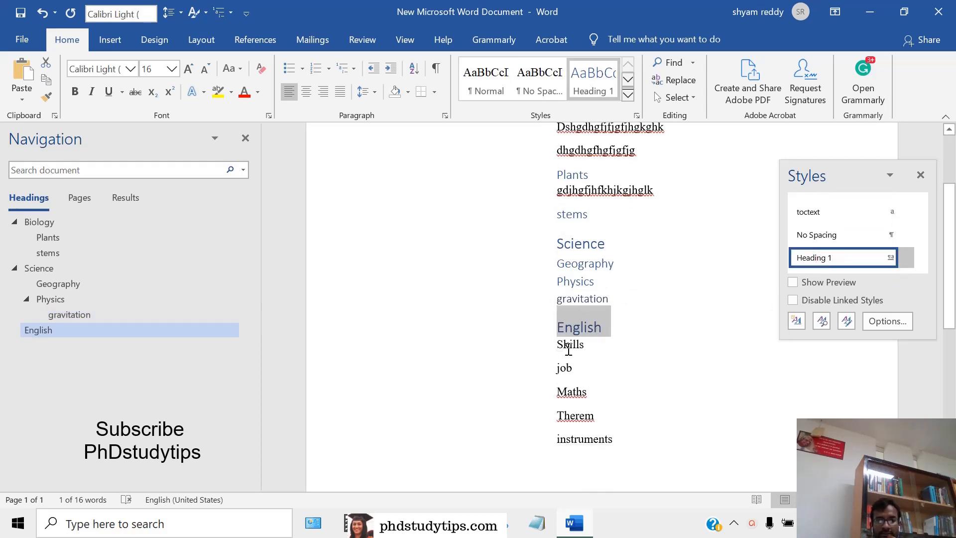
Apply the Heading 2 style to the Skills line under English
{"action": "double_click", "coordinate": [559, 347]}
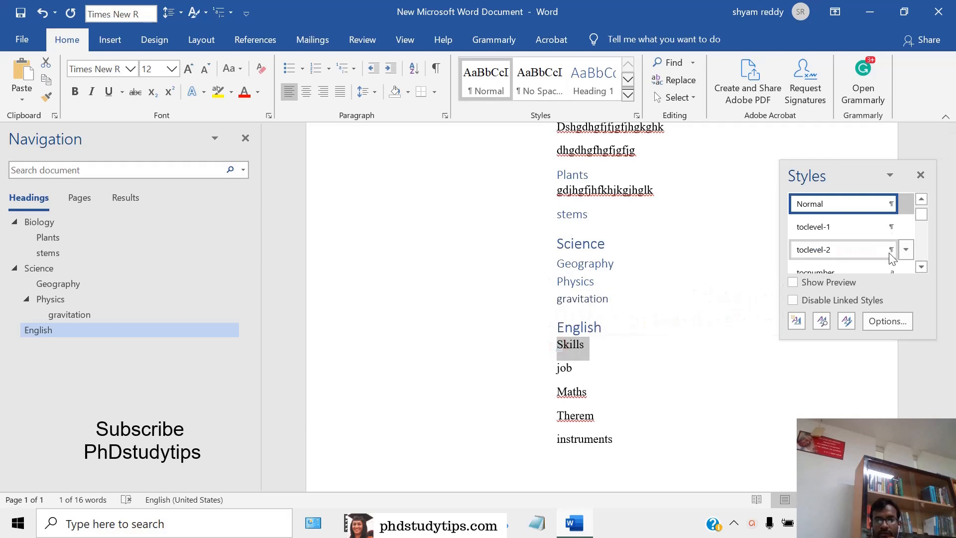
{"action": "left_click", "coordinate": [922, 267]}
{"action": "left_click", "coordinate": [921, 267]}
{"action": "left_click", "coordinate": [922, 267]}
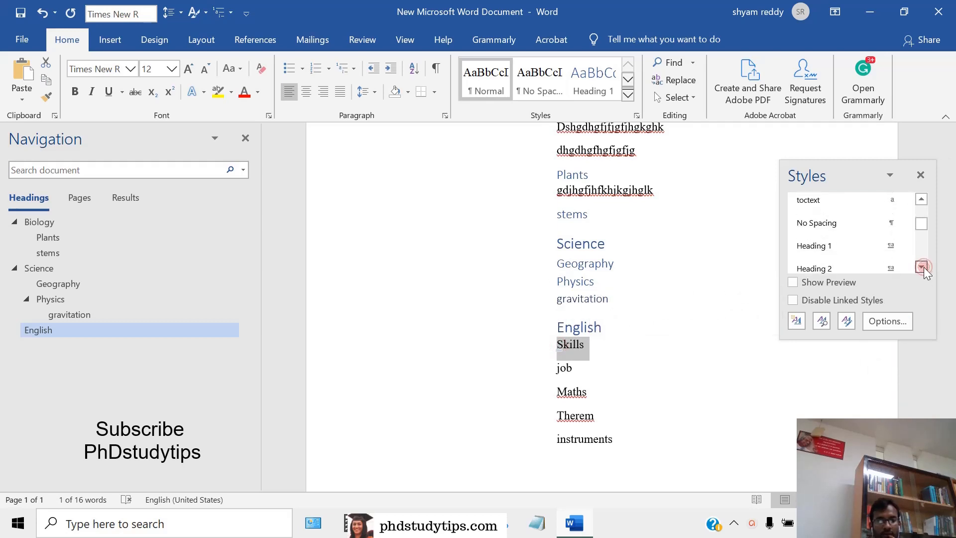
{"action": "left_click", "coordinate": [921, 267]}
{"action": "left_click", "coordinate": [823, 266]}
Apply the Heading 2 style to the job line under English
{"action": "left_click_drag", "start_coordinate": [557, 363], "coordinate": [577, 363]}
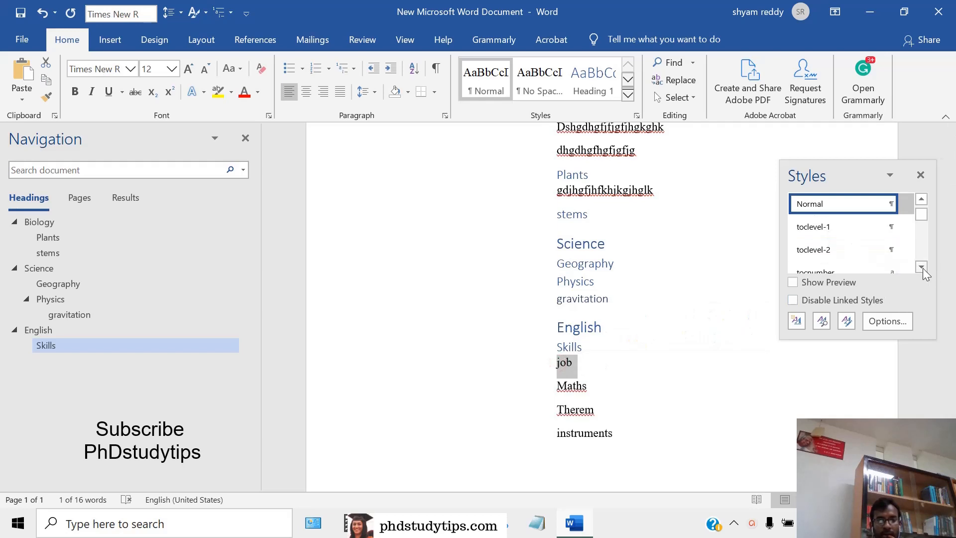
{"action": "left_click", "coordinate": [921, 267]}
{"action": "left_click", "coordinate": [921, 267]}
{"action": "left_click", "coordinate": [922, 267]}
{"action": "left_click", "coordinate": [921, 267]}
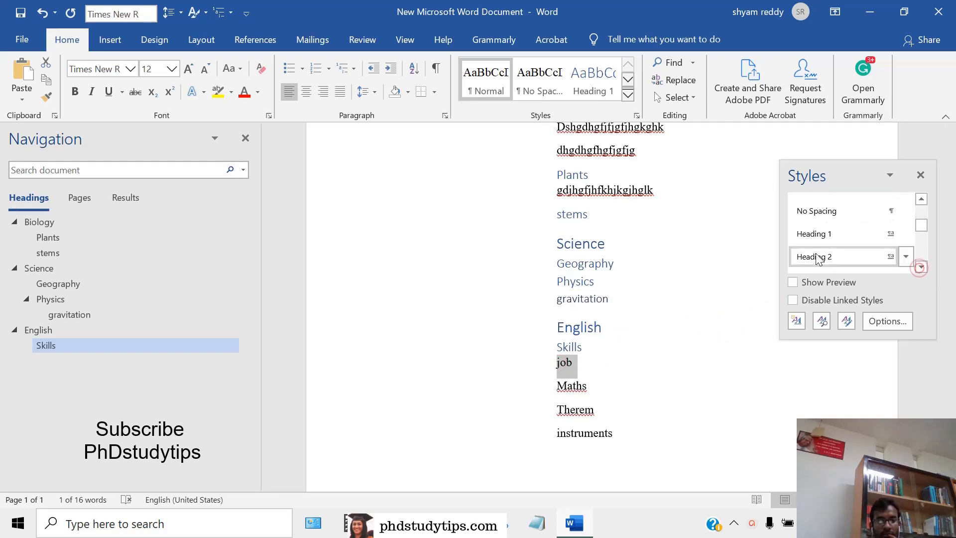
{"action": "left_click", "coordinate": [822, 256]}
Apply the Heading 1 style to the Maths line
{"action": "left_click_drag", "start_coordinate": [556, 381], "coordinate": [592, 382]}
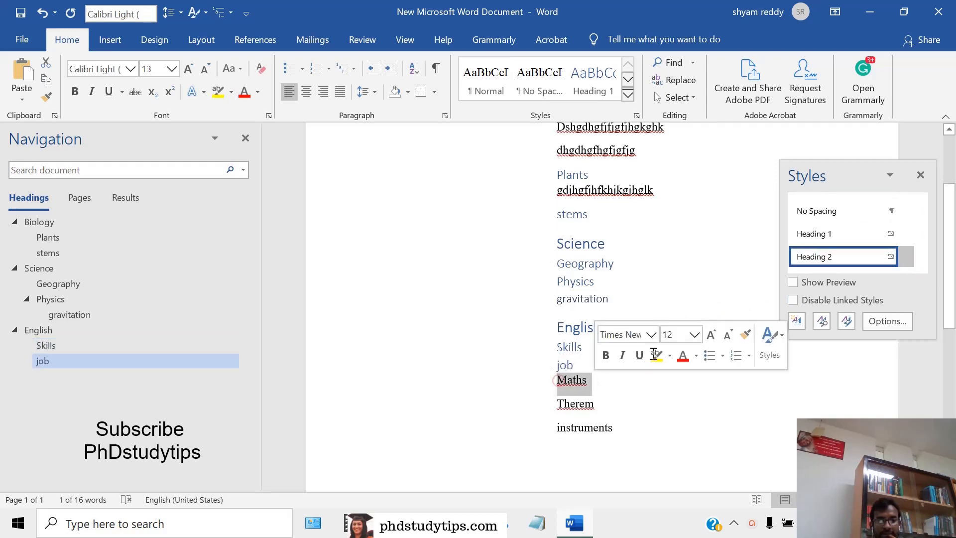
{"action": "left_click", "coordinate": [922, 267]}
{"action": "left_click", "coordinate": [922, 267]}
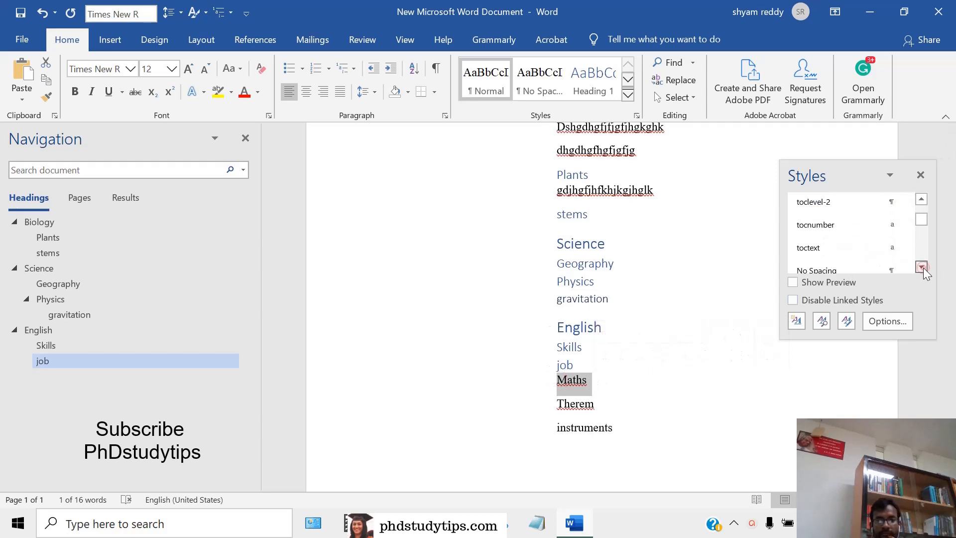
{"action": "left_click", "coordinate": [922, 267]}
{"action": "left_click", "coordinate": [922, 267]}
{"action": "left_click", "coordinate": [922, 268]}
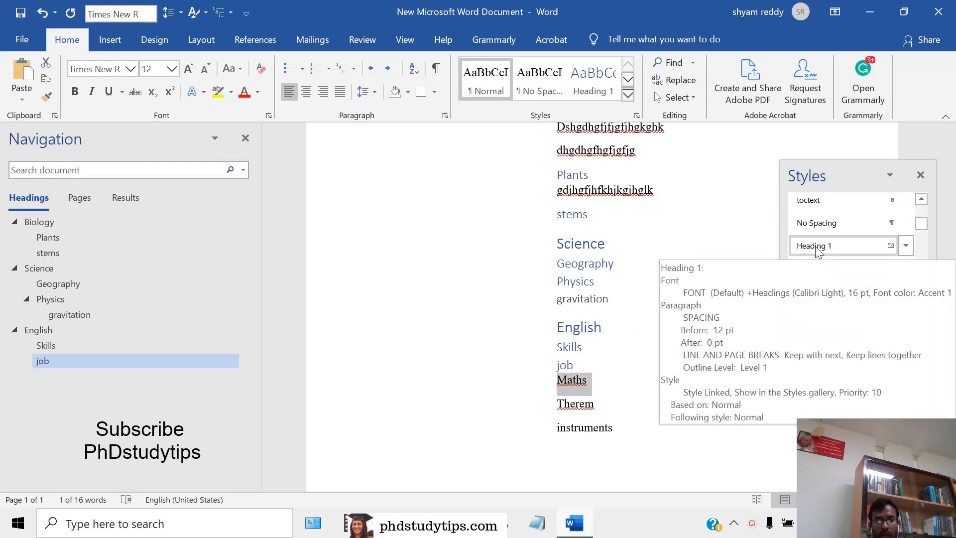
{"action": "left_click", "coordinate": [818, 249]}
Apply the Heading 2 style to the Therem line under Maths
{"action": "left_click_drag", "start_coordinate": [558, 414], "coordinate": [593, 411]}
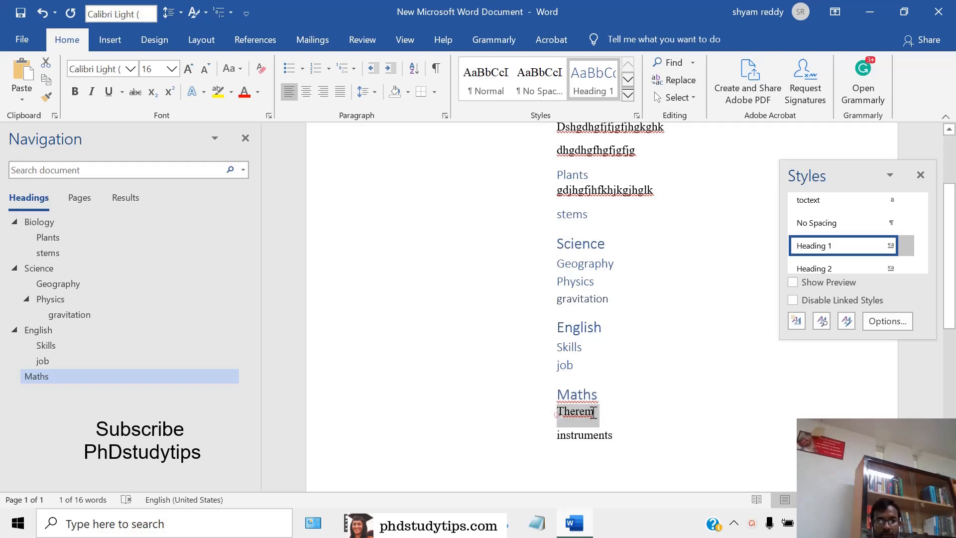
{"action": "left_click", "coordinate": [922, 269]}
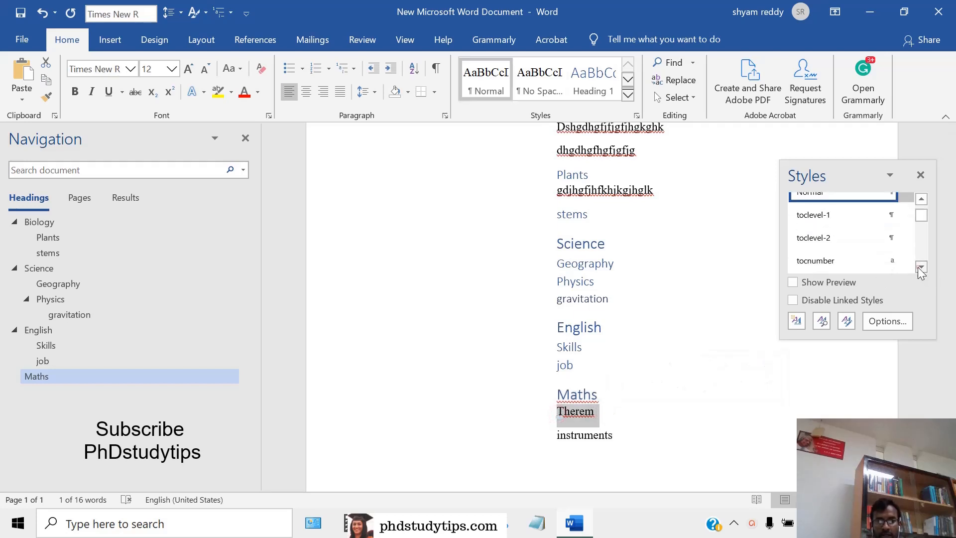
{"action": "left_click", "coordinate": [922, 268]}
{"action": "left_click", "coordinate": [922, 267]}
{"action": "left_click", "coordinate": [922, 268]}
{"action": "left_click", "coordinate": [817, 257]}
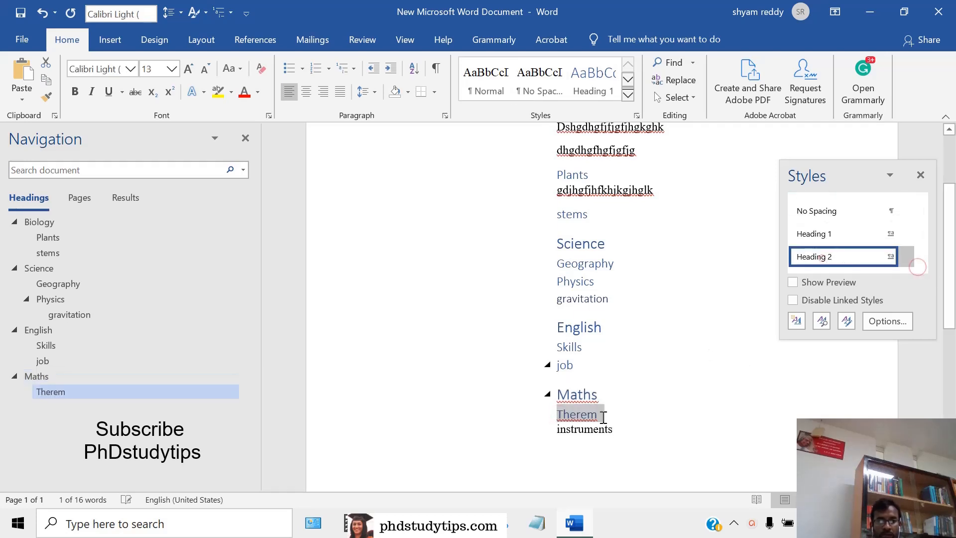
Apply the Heading 2 style to the instruments line, the last entry under Maths
{"action": "left_click_drag", "start_coordinate": [555, 433], "coordinate": [619, 429]}
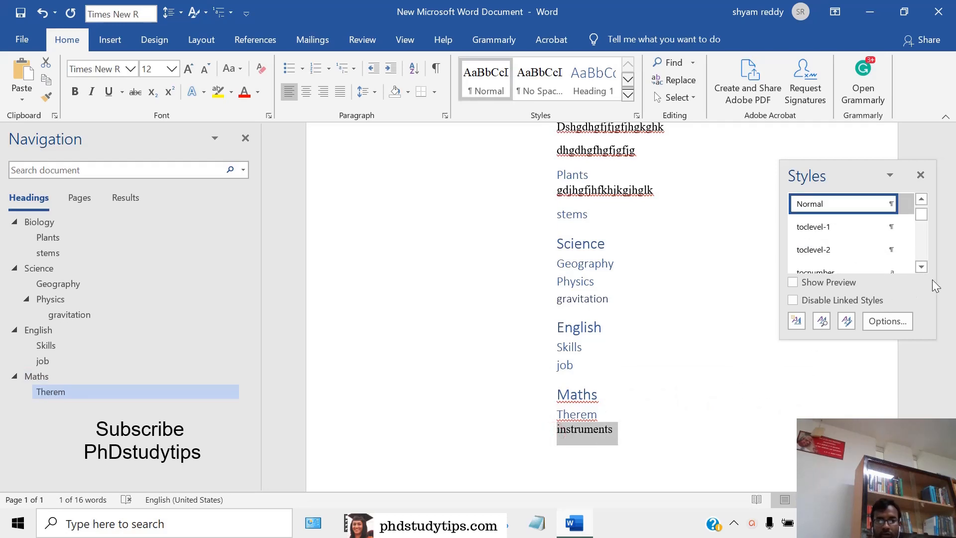
{"action": "left_click", "coordinate": [922, 269]}
{"action": "left_click", "coordinate": [922, 268]}
{"action": "left_click", "coordinate": [922, 268]}
{"action": "left_click", "coordinate": [922, 268]}
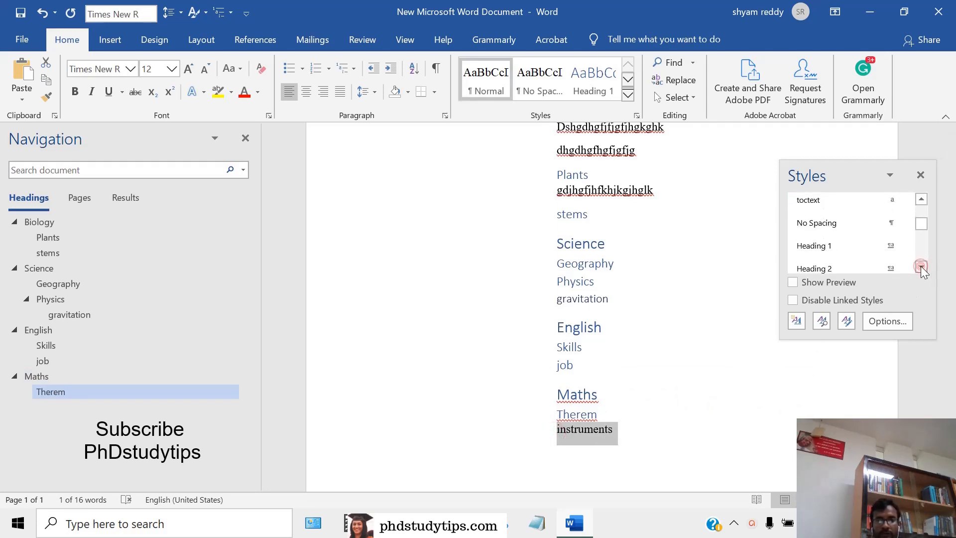
{"action": "left_click", "coordinate": [837, 268]}
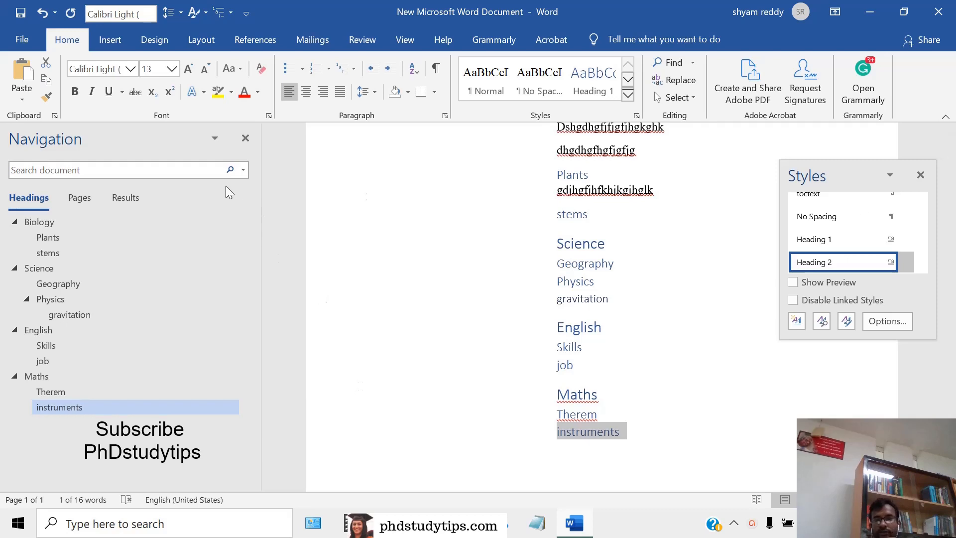
Close the Navigation and Styles panes and look over the styled headings in the document
{"action": "left_click", "coordinate": [245, 140]}
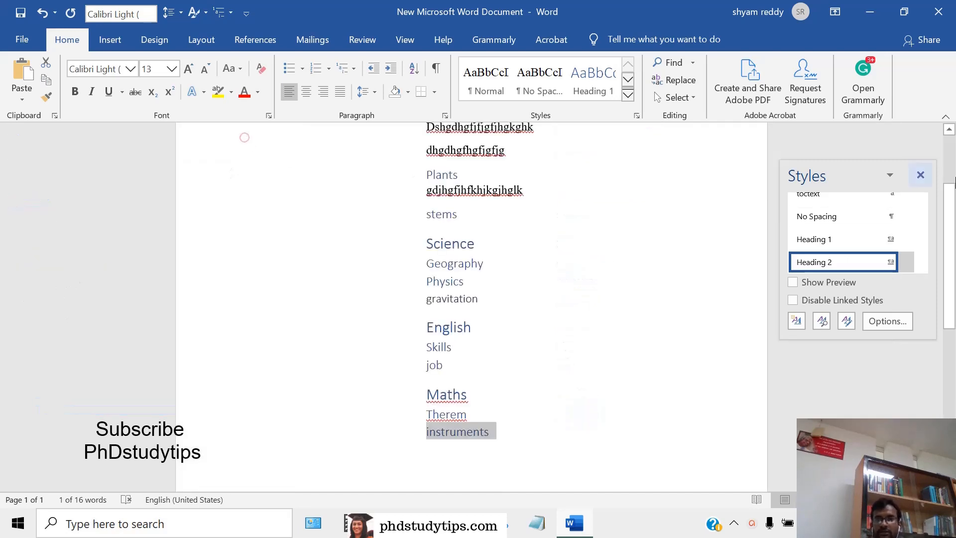
{"action": "left_click", "coordinate": [920, 175]}
{"action": "scroll", "coordinate": [950, 285], "scroll_direction": "up", "scroll_amount": 4}
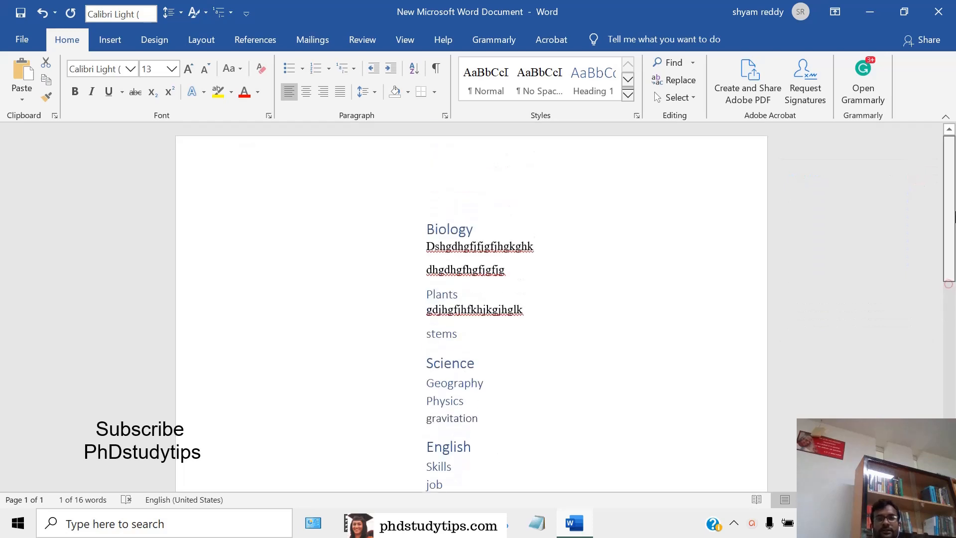
{"action": "scroll", "coordinate": [949, 276], "scroll_direction": "down", "scroll_amount": 4}
{"action": "scroll", "coordinate": [949, 281], "scroll_direction": "up", "scroll_amount": 3}
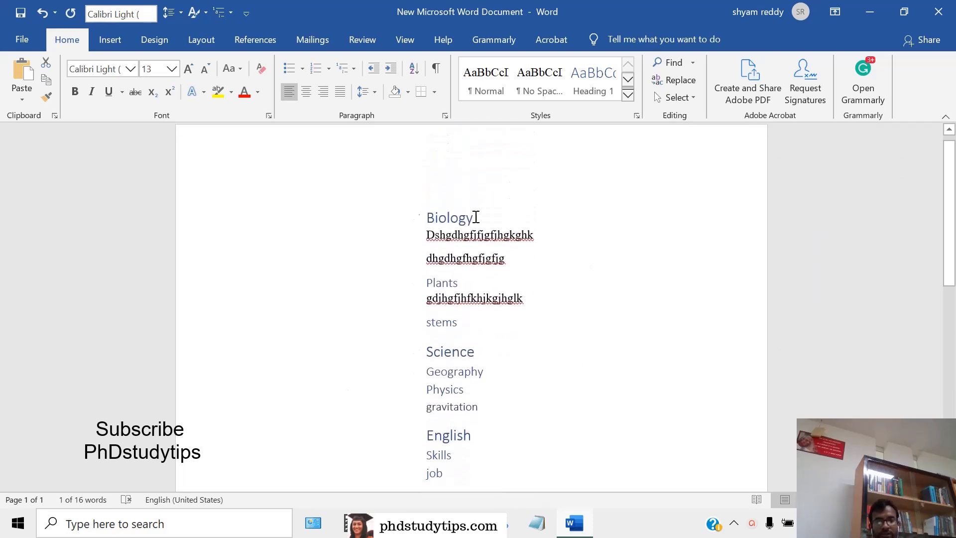
{"action": "scroll", "coordinate": [949, 230], "scroll_direction": "up", "scroll_amount": 1}
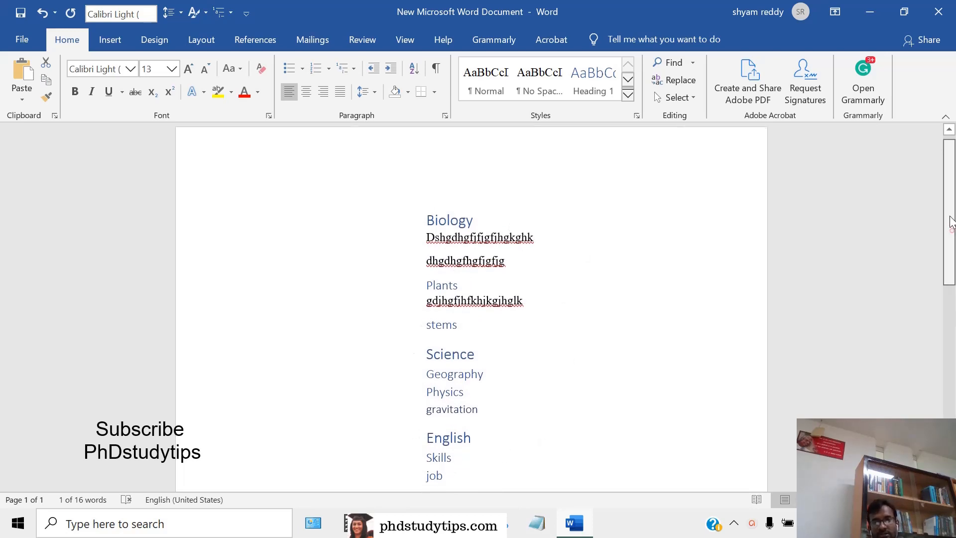
{"action": "scroll", "coordinate": [949, 229], "scroll_direction": "down", "scroll_amount": 3}
{"action": "scroll", "coordinate": [950, 229], "scroll_direction": "up", "scroll_amount": 3}
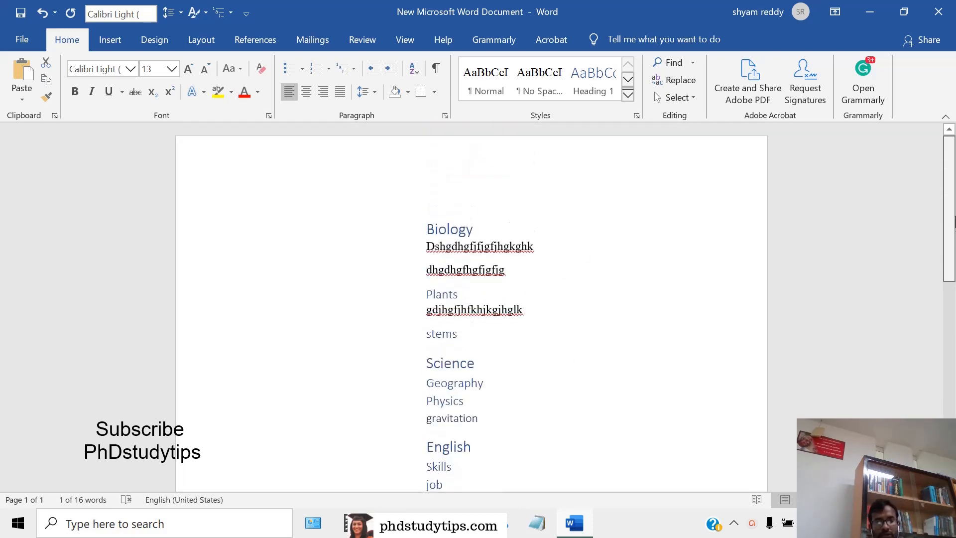
Insert an empty Normal-style line above the Biology heading, with the text cursor at the page's left margin
{"action": "left_click", "coordinate": [423, 184]}
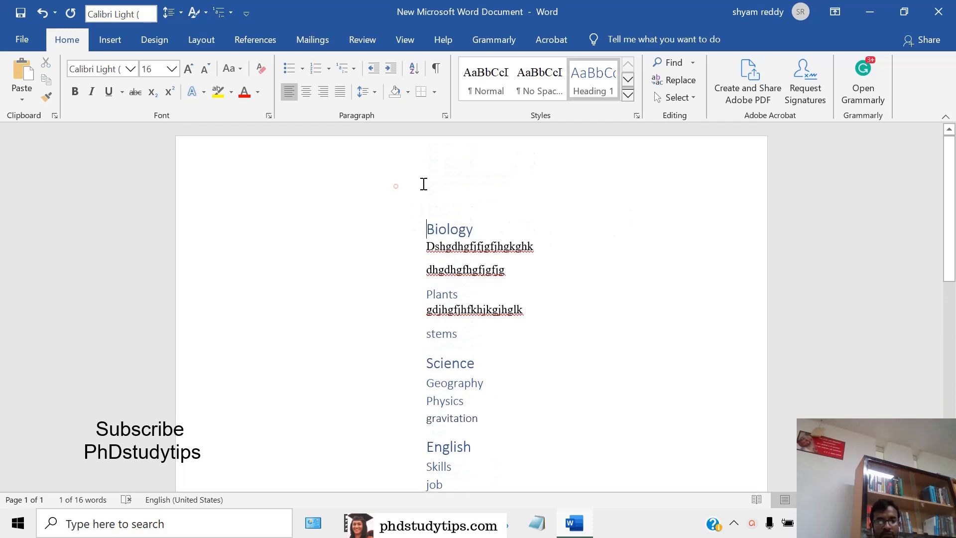
{"action": "key", "text": "Return"}
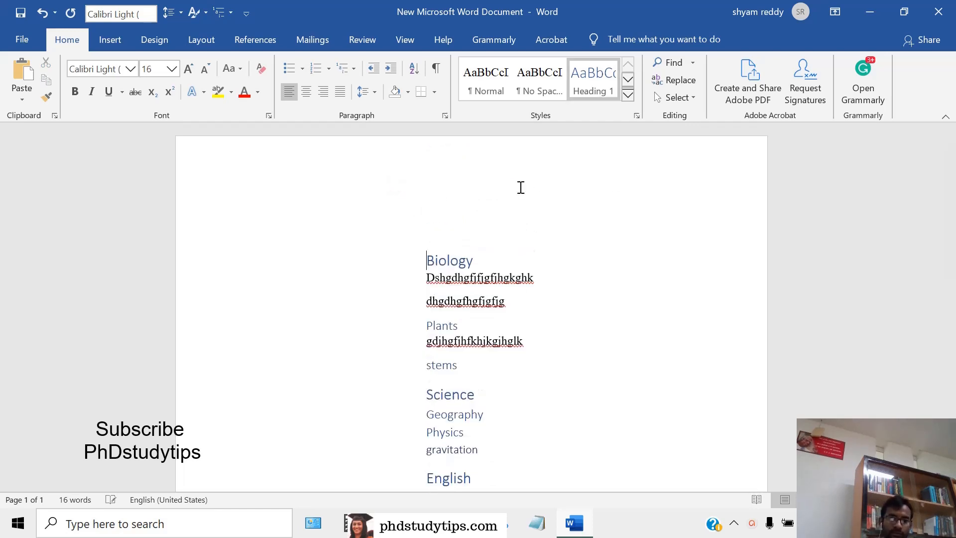
{"action": "left_click", "coordinate": [246, 210]}
{"action": "left_click", "coordinate": [264, 215]}
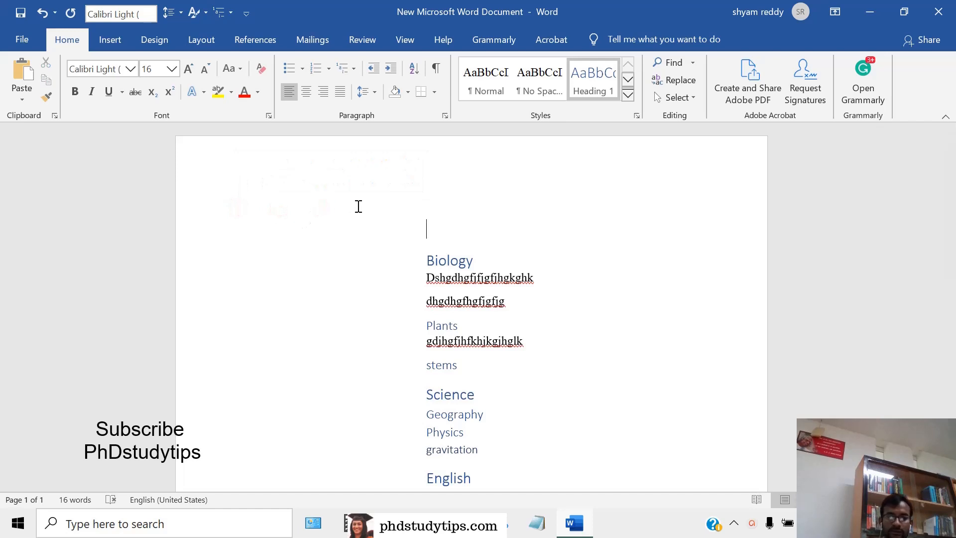
{"action": "key", "text": "Return"}
{"action": "key", "text": "BackSpace"}
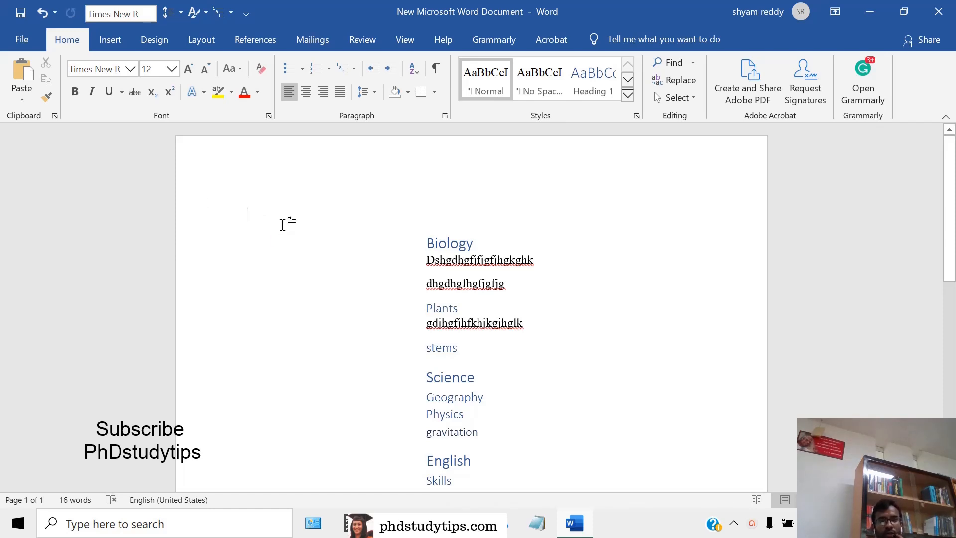
Insert a custom table of contents above the Biology heading, built from outline levels with the Styles option turned off
{"action": "left_click", "coordinate": [269, 43]}
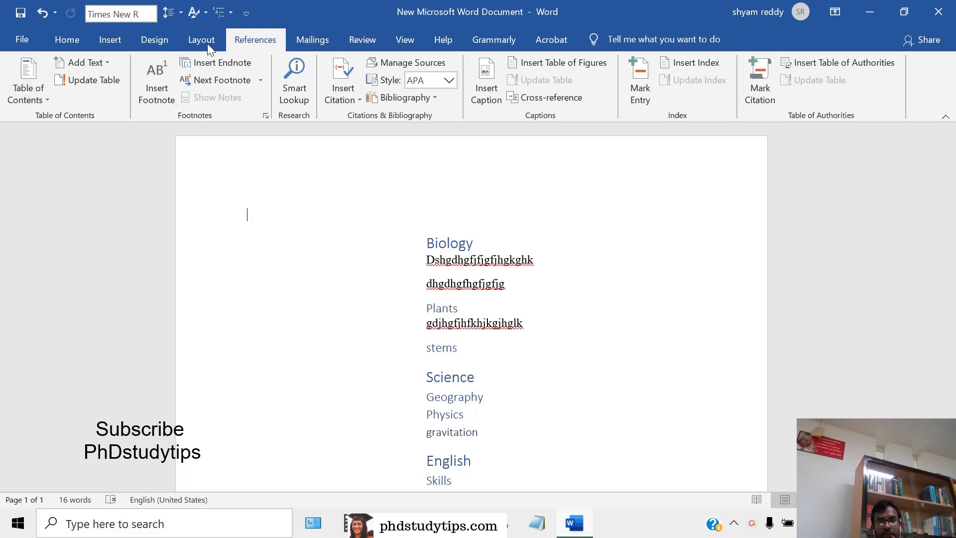
{"action": "left_click", "coordinate": [39, 97]}
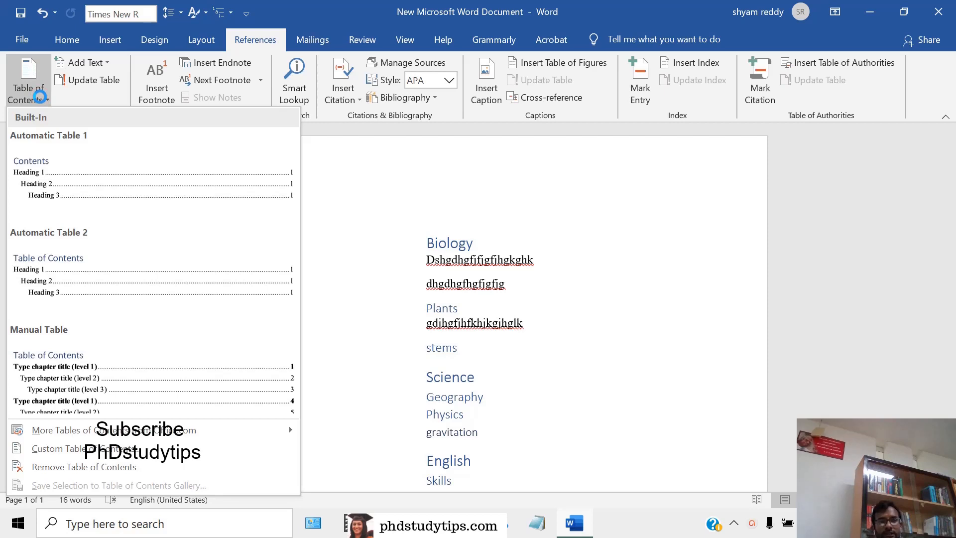
{"action": "left_click", "coordinate": [81, 451]}
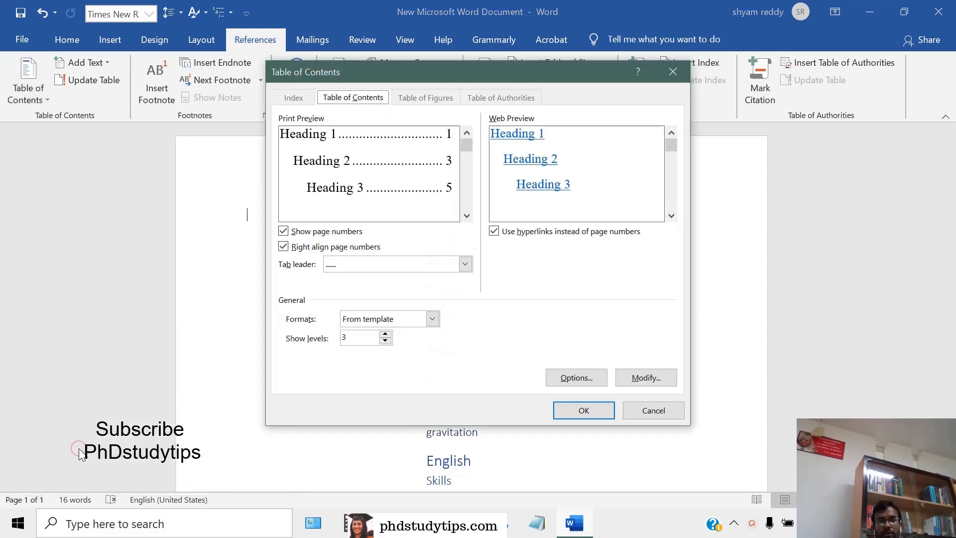
{"action": "left_click", "coordinate": [592, 381]}
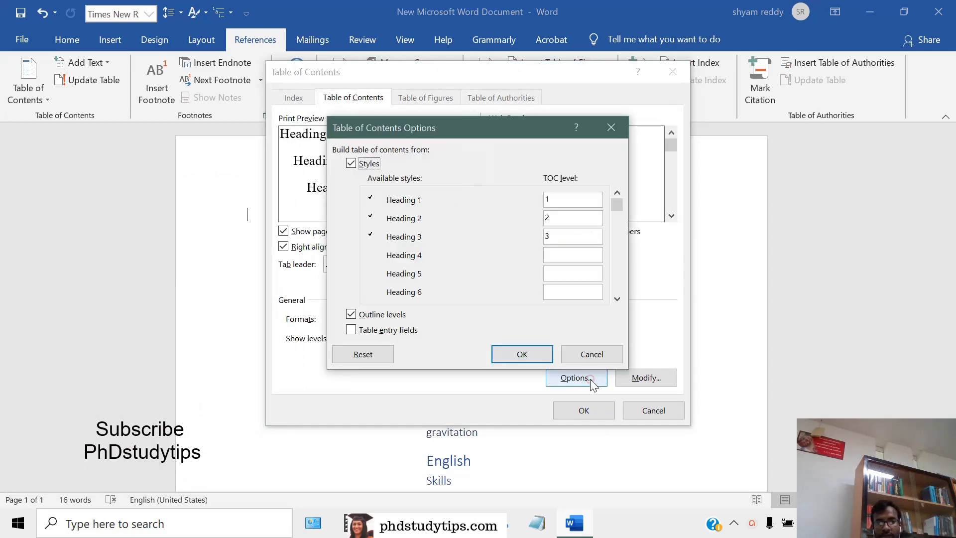
{"action": "left_click", "coordinate": [357, 165]}
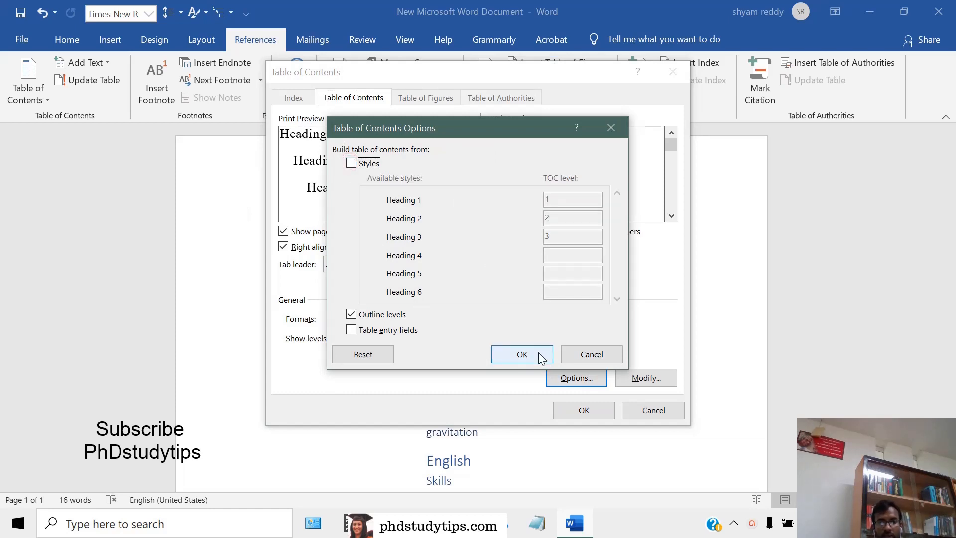
{"action": "left_click", "coordinate": [522, 354]}
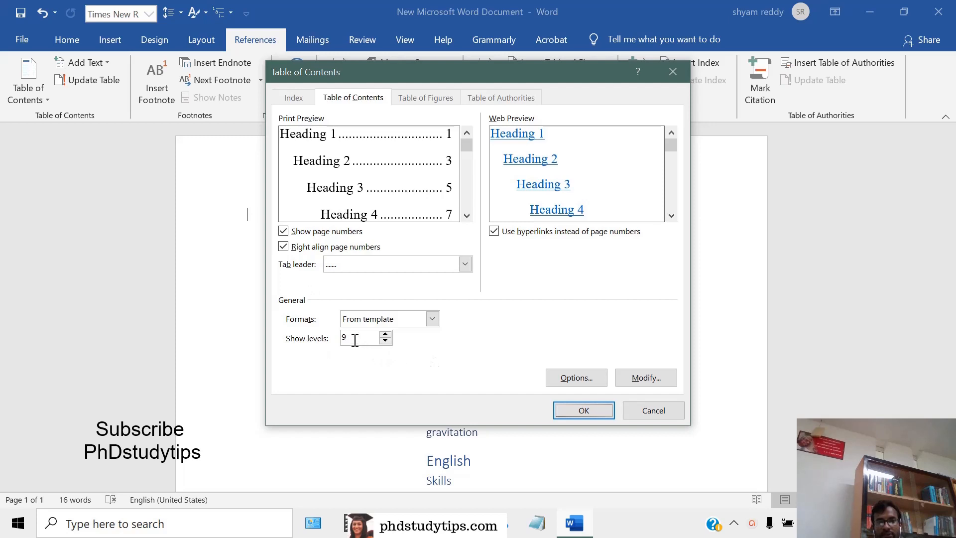
{"action": "left_click", "coordinate": [592, 410]}
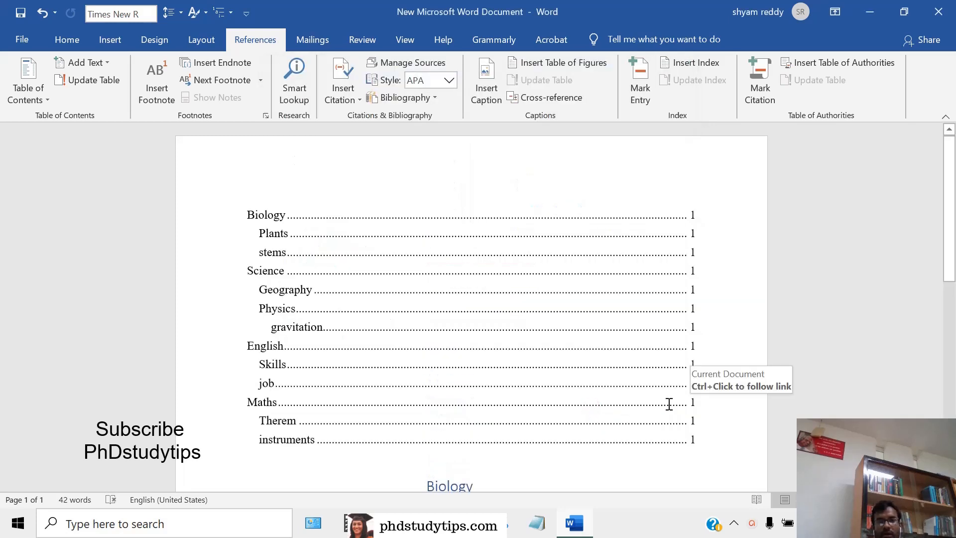
Compare the table of contents with the headings and body text, check the numbered contents of Wikipedia's Essay article in the browser, and return to Word
{"action": "scroll", "coordinate": [769, 385], "scroll_direction": "down", "scroll_amount": 1}
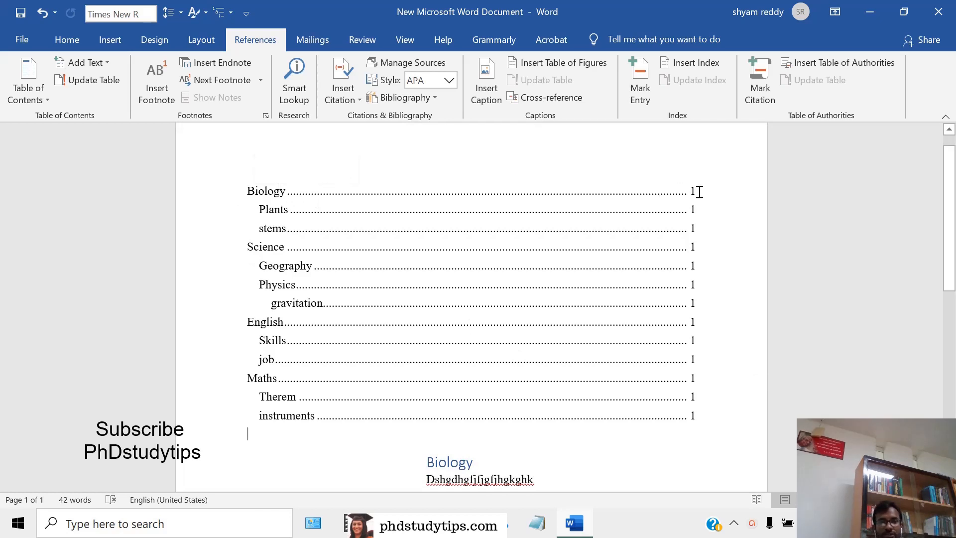
{"action": "scroll", "coordinate": [470, 421], "scroll_direction": "down", "scroll_amount": 16}
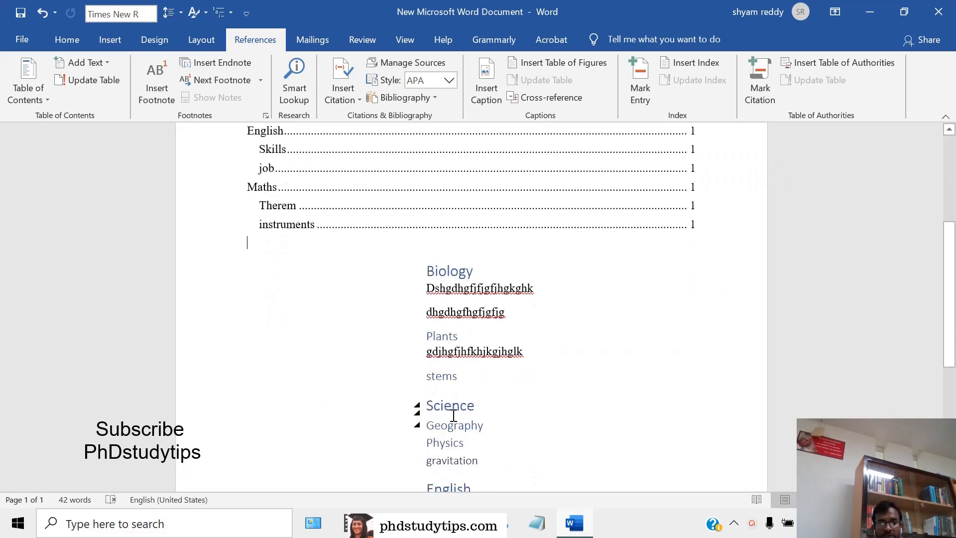
{"action": "scroll", "coordinate": [481, 420], "scroll_direction": "up", "scroll_amount": 5}
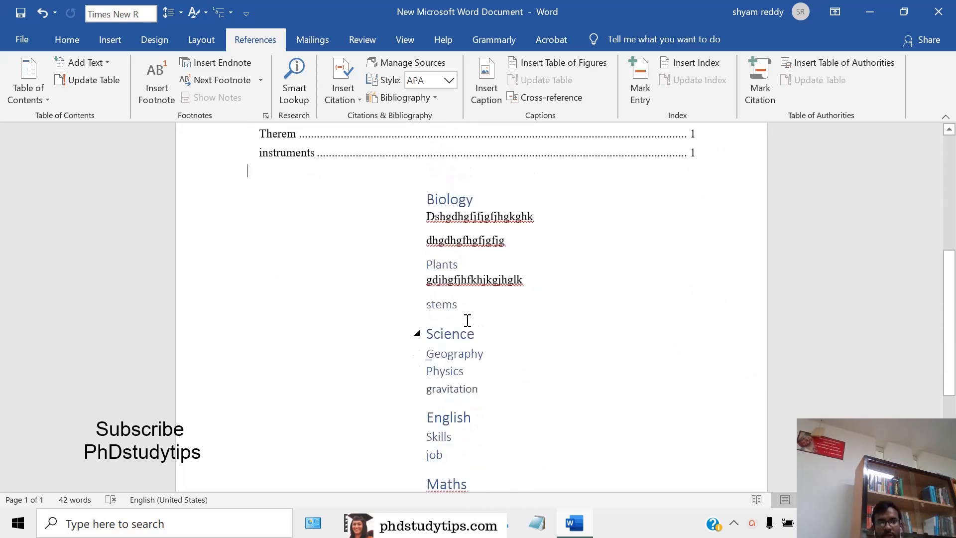
{"action": "left_click_drag", "start_coordinate": [431, 215], "coordinate": [508, 244]}
{"action": "scroll", "coordinate": [590, 300], "scroll_direction": "up", "scroll_amount": 12}
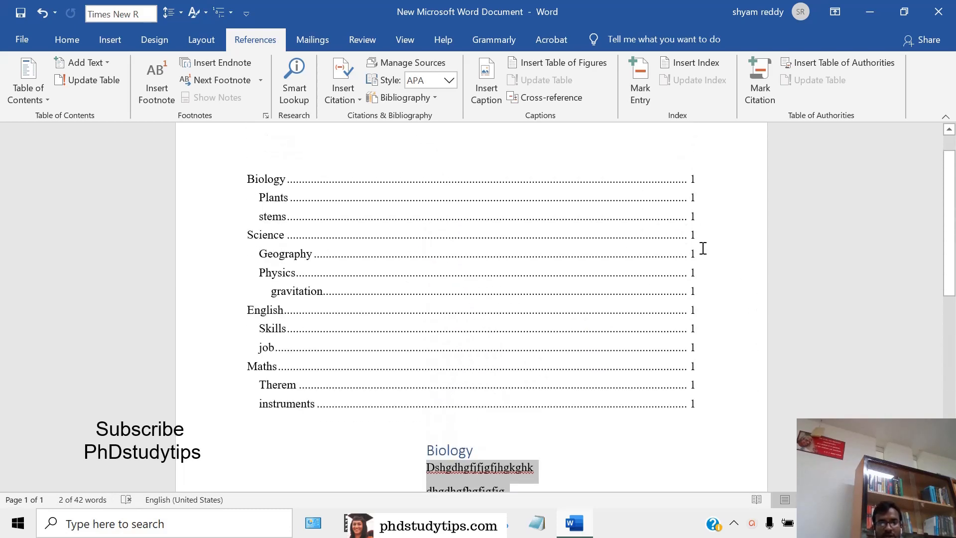
{"action": "scroll", "coordinate": [673, 349], "scroll_direction": "down", "scroll_amount": 2}
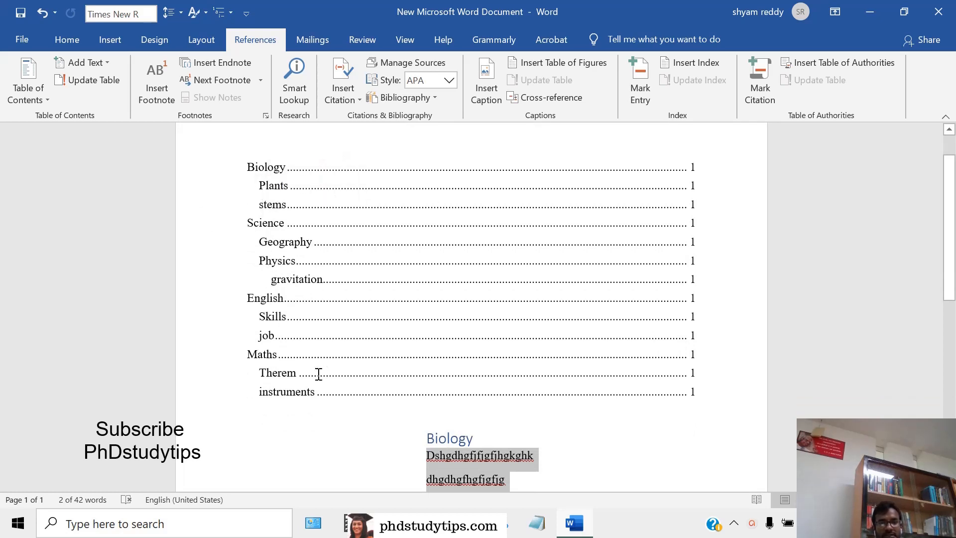
{"action": "left_click", "coordinate": [425, 524]}
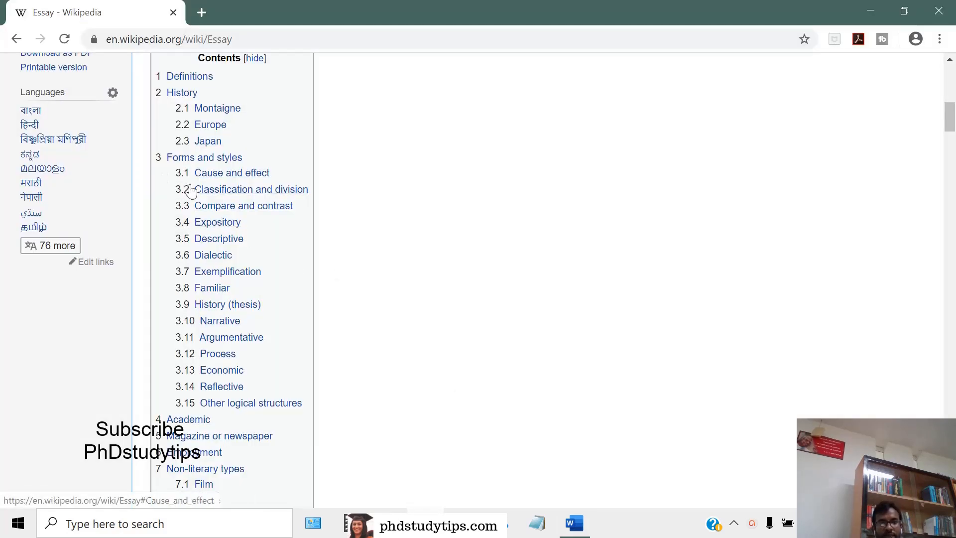
{"action": "left_click", "coordinate": [573, 521]}
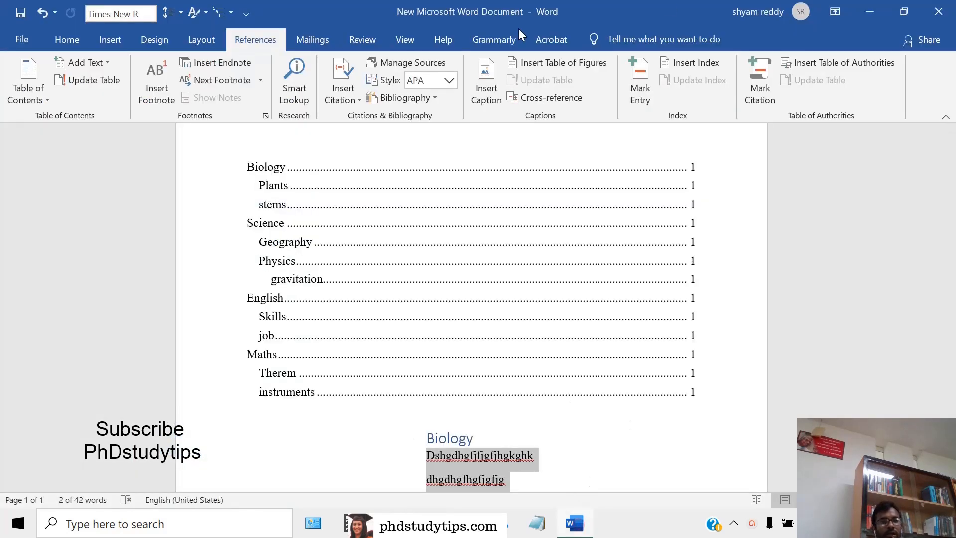
Apply the 1., 1.1., 1.1.1. multilevel list numbering to all table of contents entries, from Biology to instruments, and review the numbered list
{"action": "left_click_drag", "start_coordinate": [258, 164], "coordinate": [685, 387]}
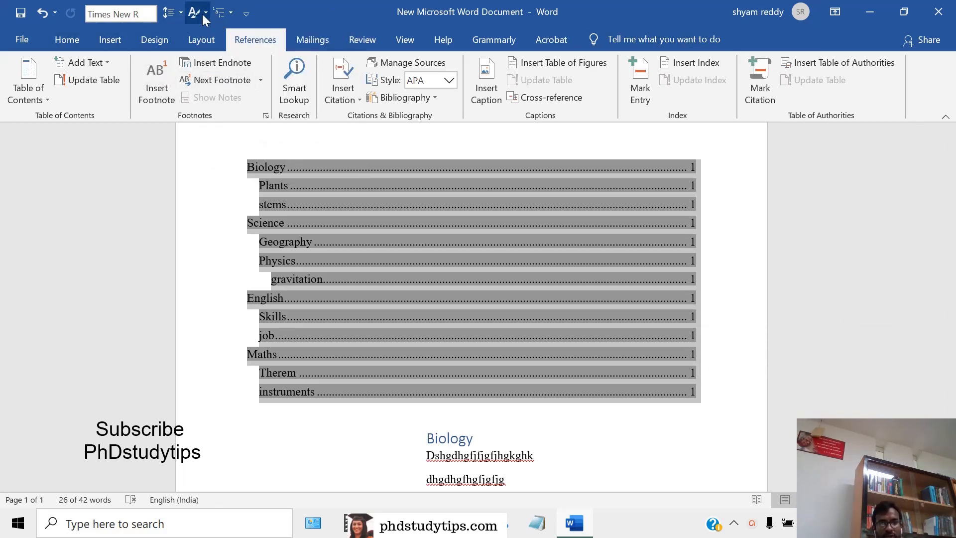
{"action": "left_click", "coordinate": [68, 41]}
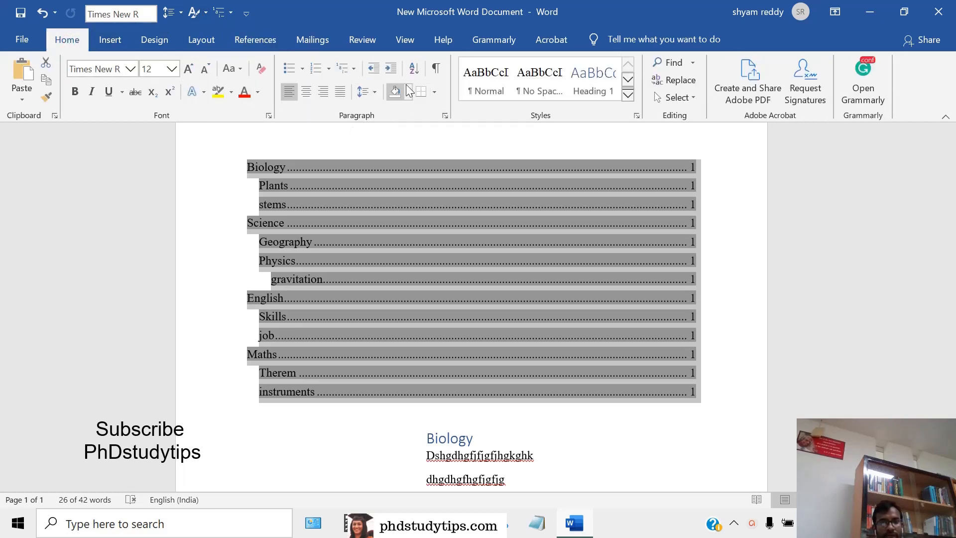
{"action": "left_click", "coordinate": [348, 68]}
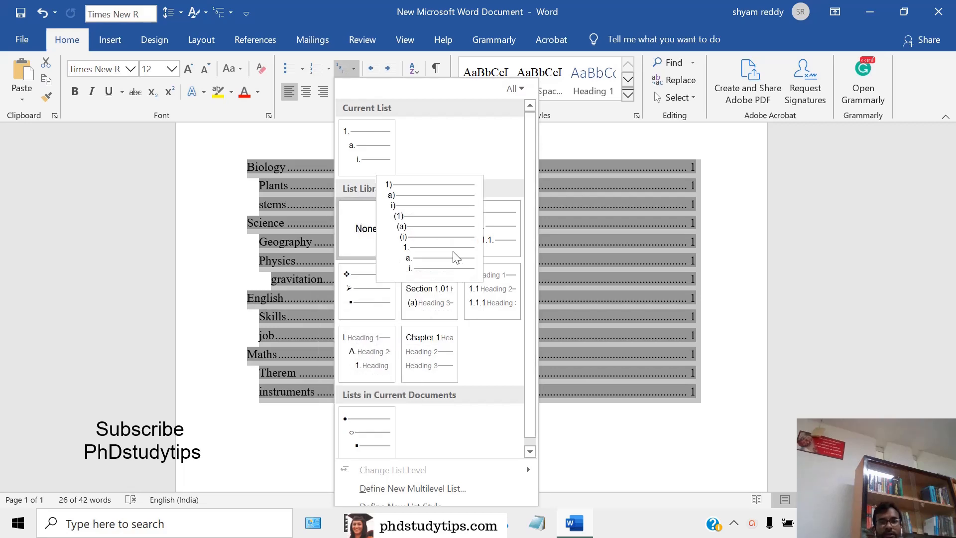
{"action": "left_click", "coordinate": [488, 243]}
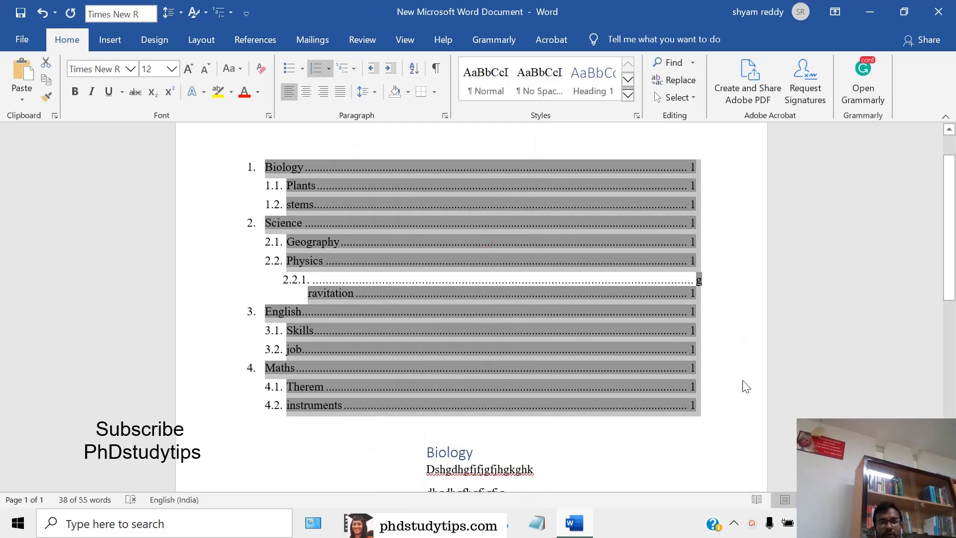
{"action": "left_click", "coordinate": [777, 447]}
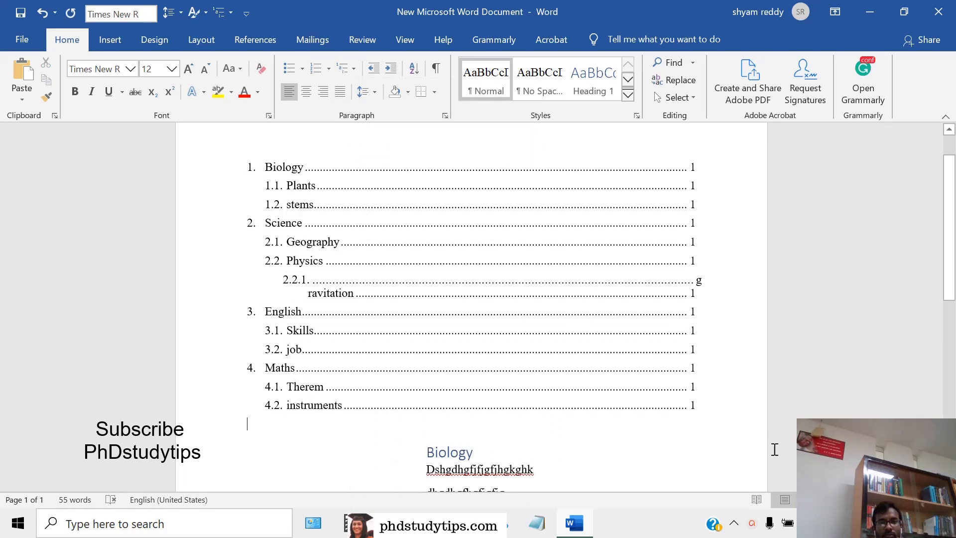
{"action": "scroll", "coordinate": [412, 316], "scroll_direction": "down", "scroll_amount": 2}
{"action": "scroll", "coordinate": [534, 356], "scroll_direction": "up", "scroll_amount": 4}
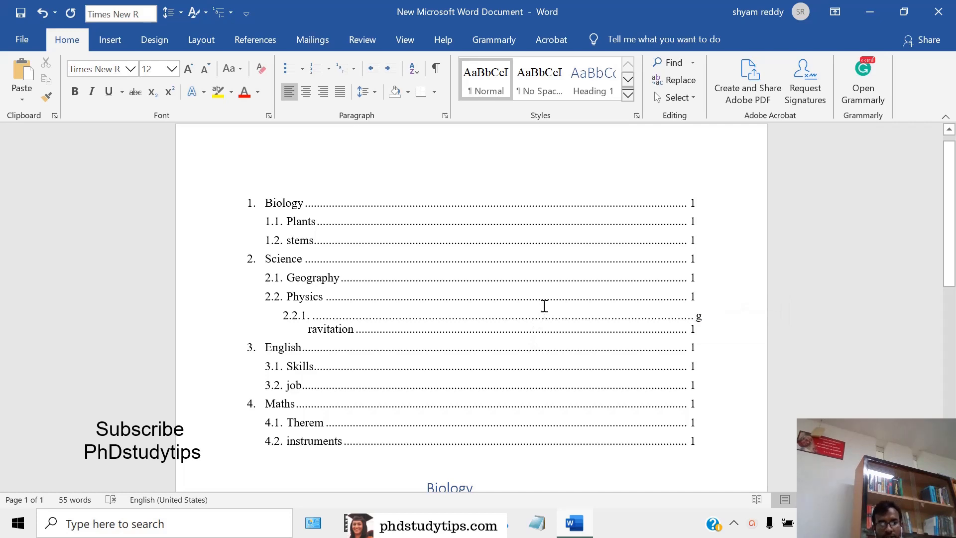
{"action": "scroll", "coordinate": [546, 322], "scroll_direction": "down", "scroll_amount": 3}
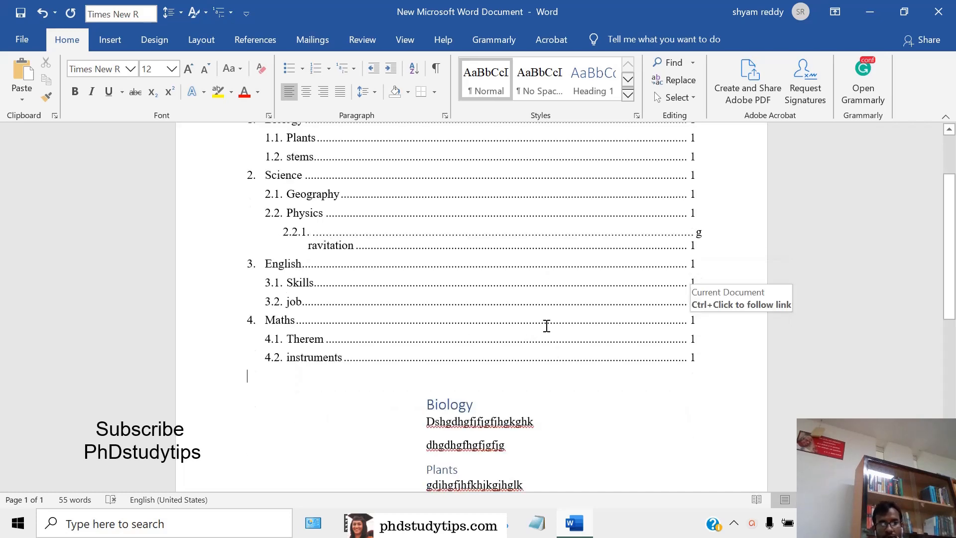
{"action": "scroll", "coordinate": [568, 334], "scroll_direction": "up", "scroll_amount": 1}
{"action": "scroll", "coordinate": [583, 348], "scroll_direction": "up", "scroll_amount": 3}
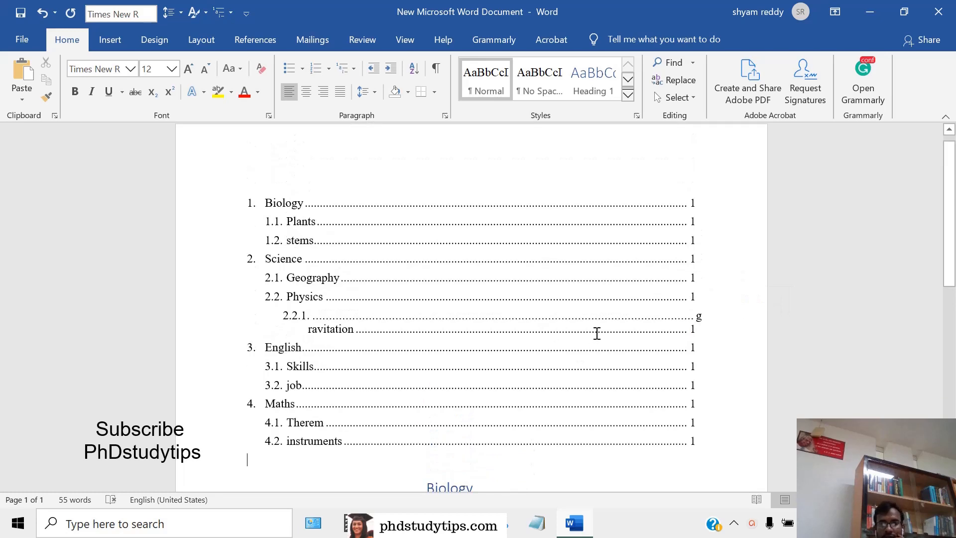